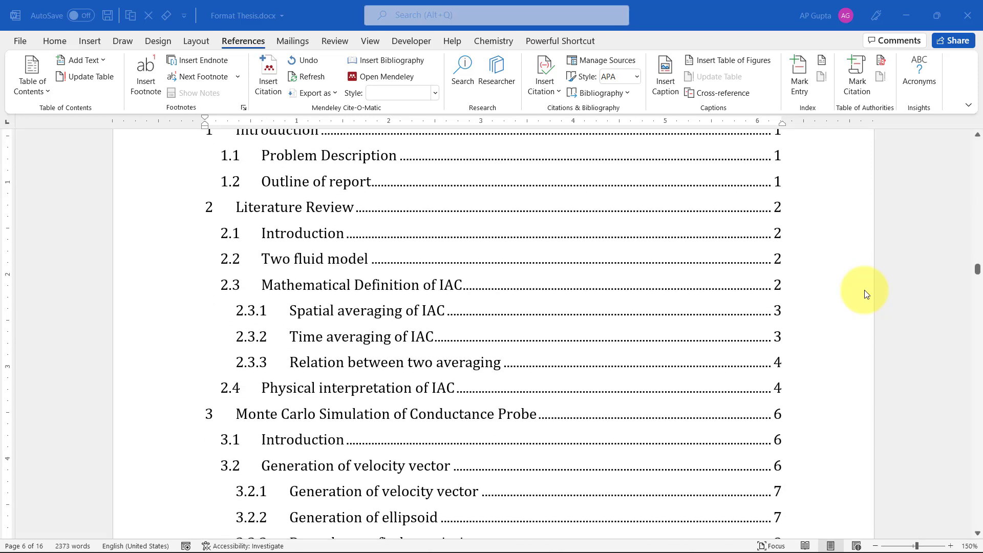
{"action": "scroll", "coordinate": [863, 294], "scroll_direction": "up", "scroll_amount": 2}
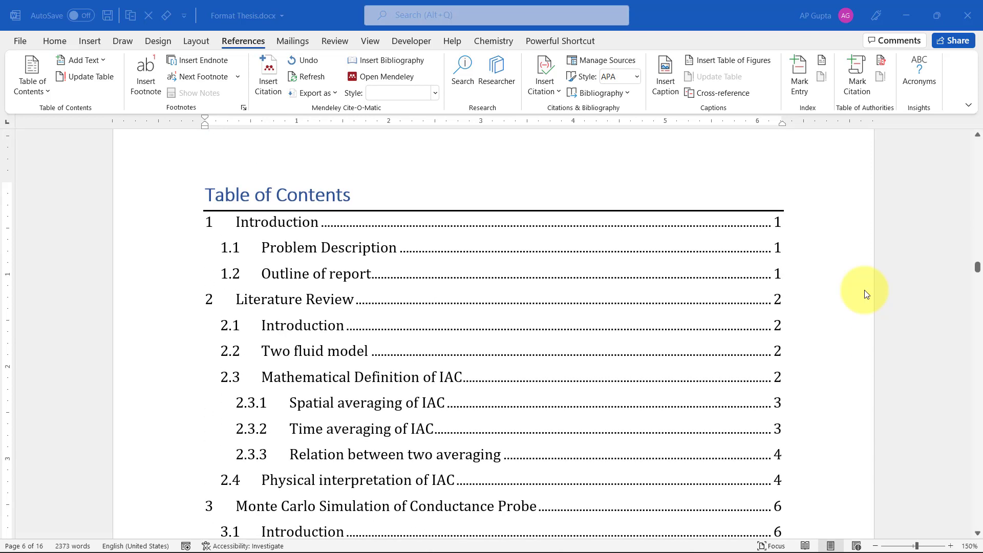
{"action": "scroll", "coordinate": [864, 294], "scroll_direction": "up", "scroll_amount": 3}
{"action": "scroll", "coordinate": [863, 294], "scroll_direction": "up", "scroll_amount": 5}
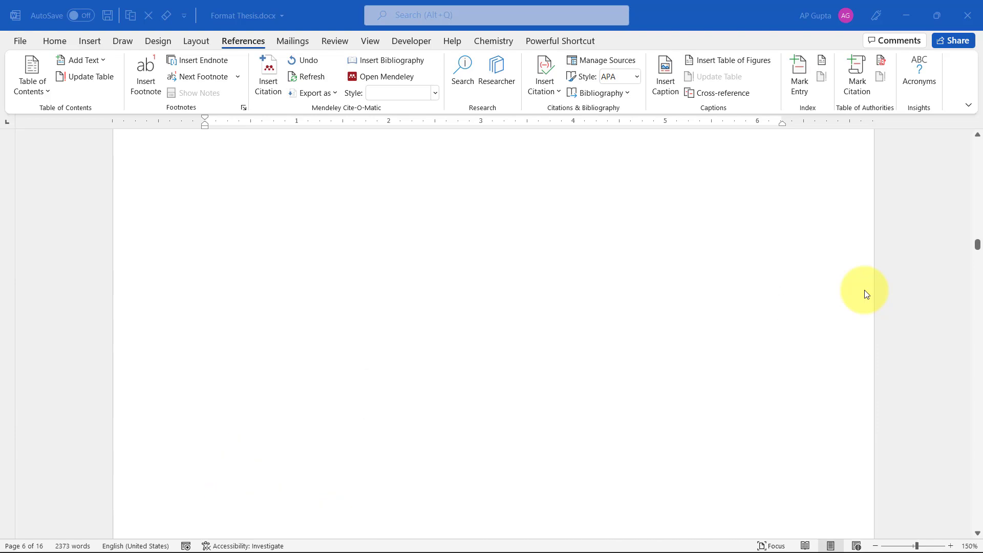
{"action": "scroll", "coordinate": [864, 295], "scroll_direction": "up", "scroll_amount": 3}
{"action": "scroll", "coordinate": [864, 294], "scroll_direction": "up", "scroll_amount": 3}
{"action": "scroll", "coordinate": [864, 293], "scroll_direction": "up", "scroll_amount": 3}
{"action": "scroll", "coordinate": [864, 294], "scroll_direction": "up", "scroll_amount": 3}
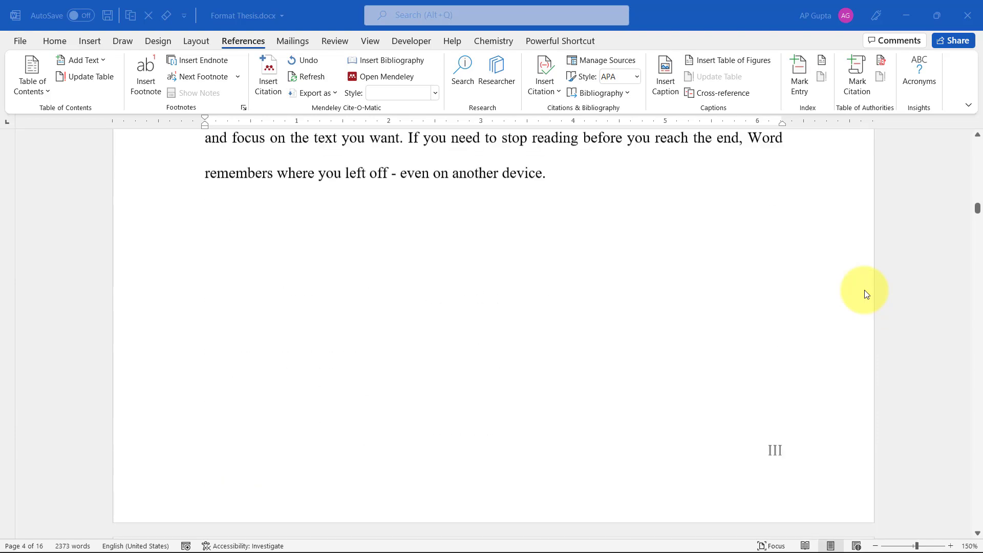
{"action": "scroll", "coordinate": [864, 293], "scroll_direction": "up", "scroll_amount": 3}
{"action": "scroll", "coordinate": [864, 290], "scroll_direction": "up", "scroll_amount": 5}
{"action": "scroll", "coordinate": [864, 290], "scroll_direction": "up", "scroll_amount": 1}
{"action": "scroll", "coordinate": [864, 290], "scroll_direction": "down", "scroll_amount": 3}
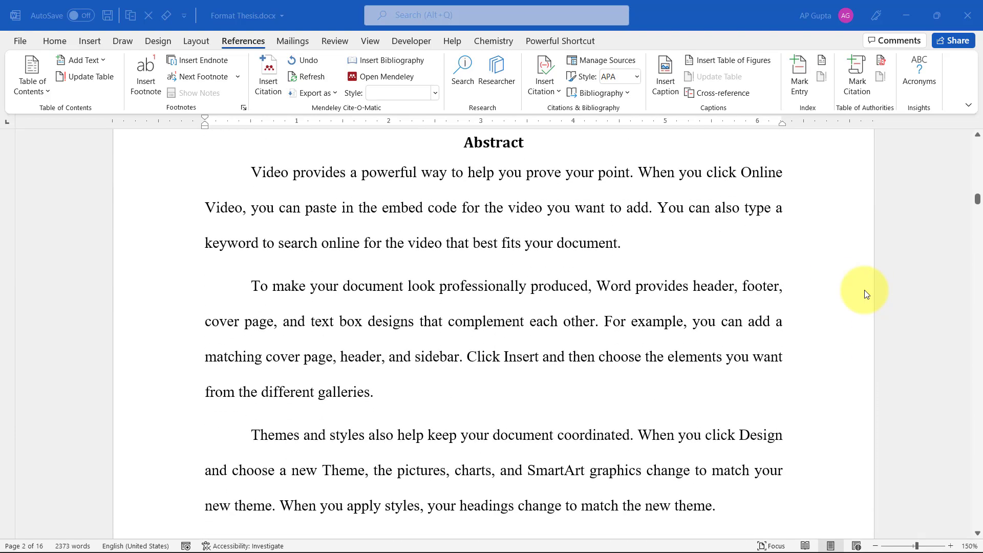
{"action": "scroll", "coordinate": [864, 289], "scroll_direction": "down", "scroll_amount": 8}
{"action": "scroll", "coordinate": [865, 296], "scroll_direction": "down", "scroll_amount": 10}
{"action": "scroll", "coordinate": [865, 296], "scroll_direction": "down", "scroll_amount": 5}
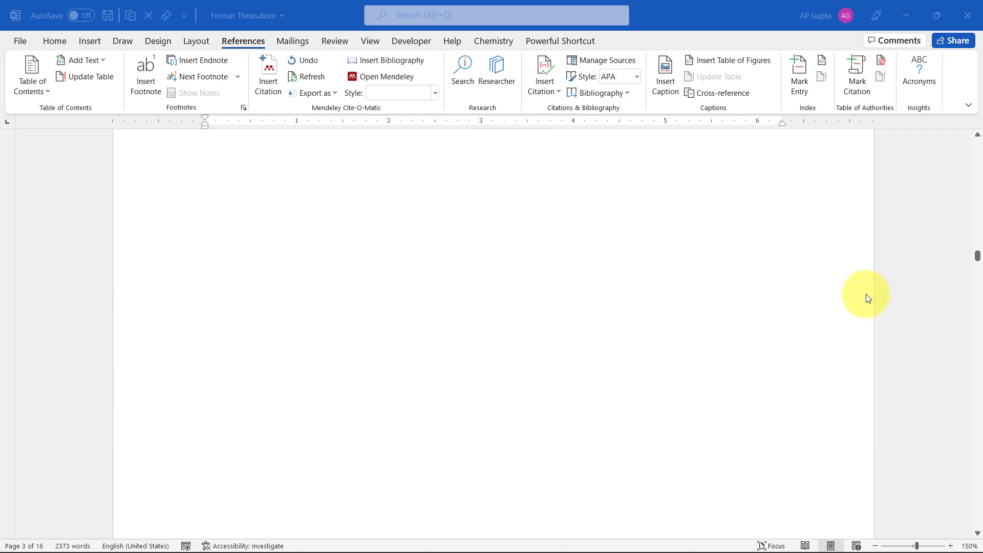
{"action": "scroll", "coordinate": [866, 298], "scroll_direction": "down", "scroll_amount": 5}
{"action": "scroll", "coordinate": [866, 298], "scroll_direction": "down", "scroll_amount": 3}
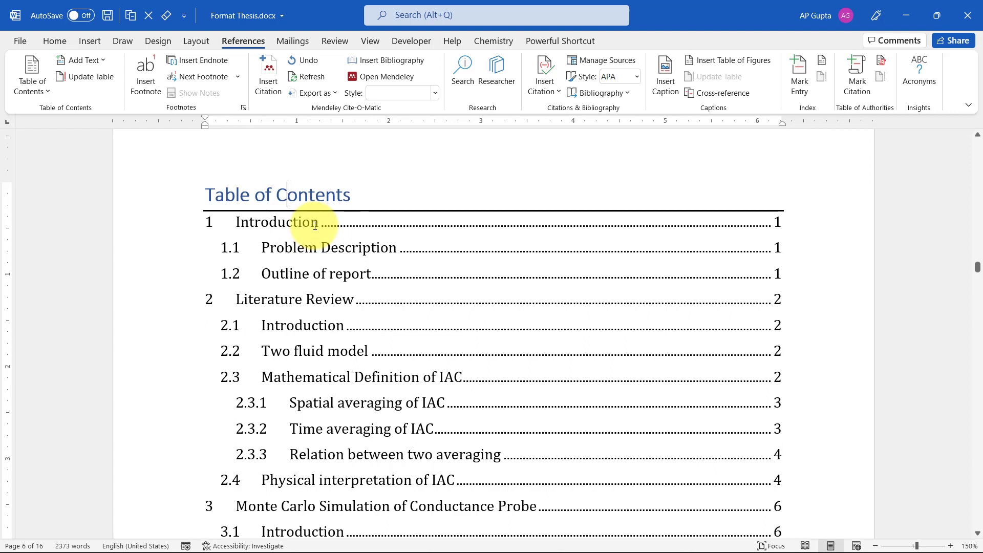
- Place the caret in the Acknowledgement heading on page 5 with the Home tools showing
{"action": "key", "text": "Left"}
{"action": "key", "text": "Left"}
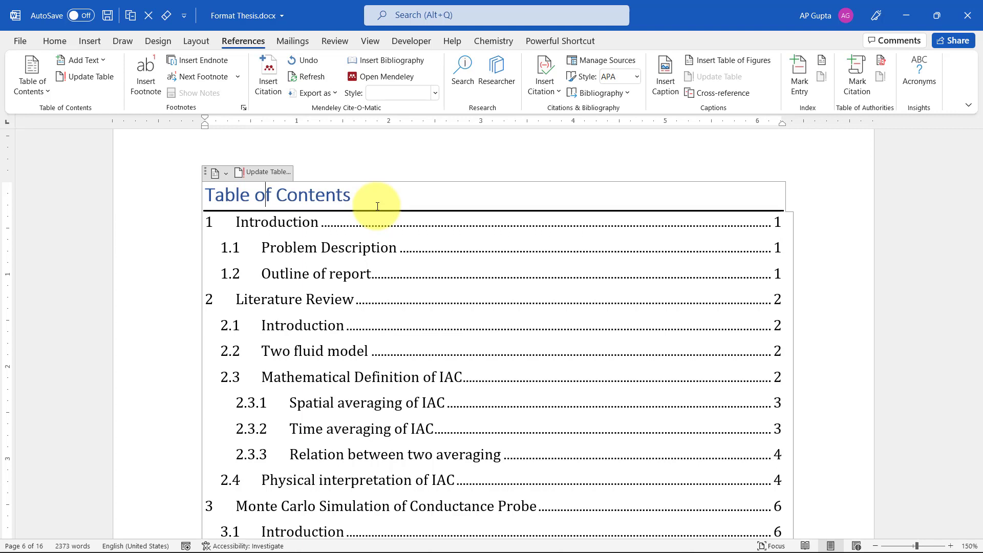
{"action": "scroll", "coordinate": [376, 205], "scroll_direction": "up", "scroll_amount": 3}
{"action": "scroll", "coordinate": [377, 207], "scroll_direction": "up", "scroll_amount": 2}
{"action": "scroll", "coordinate": [377, 206], "scroll_direction": "up", "scroll_amount": 5}
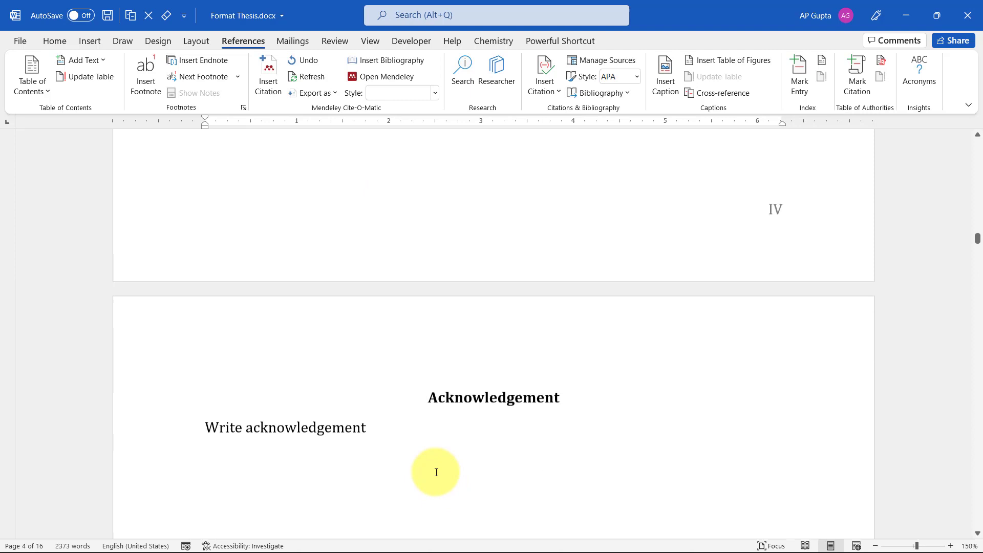
{"action": "left_click_drag", "start_coordinate": [428, 390], "coordinate": [560, 391]}
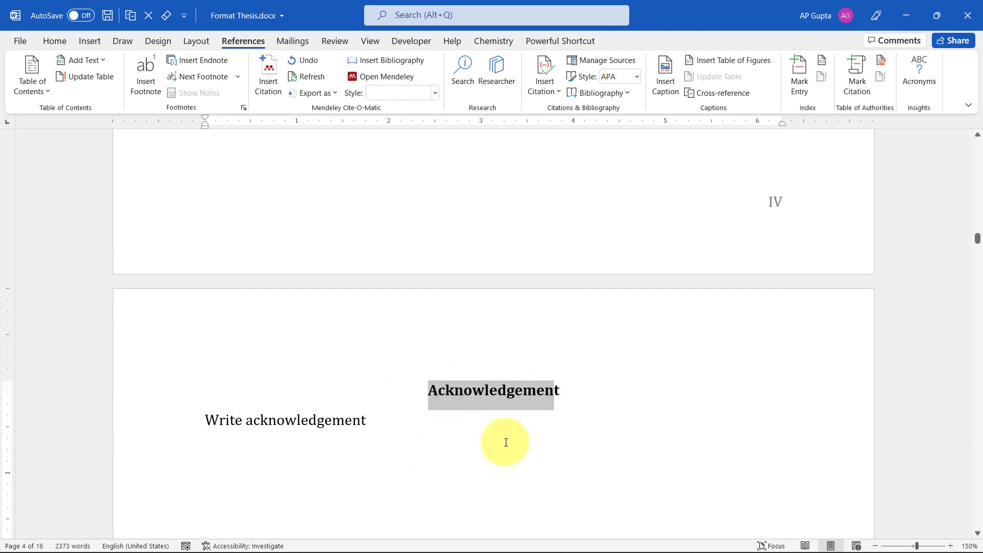
{"action": "left_click", "coordinate": [505, 440]}
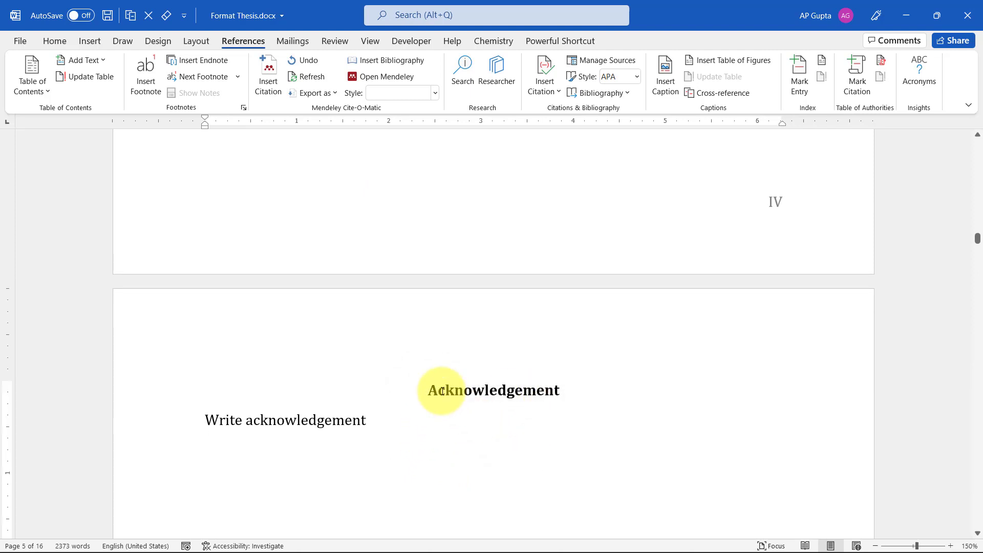
{"action": "left_click", "coordinate": [507, 391]}
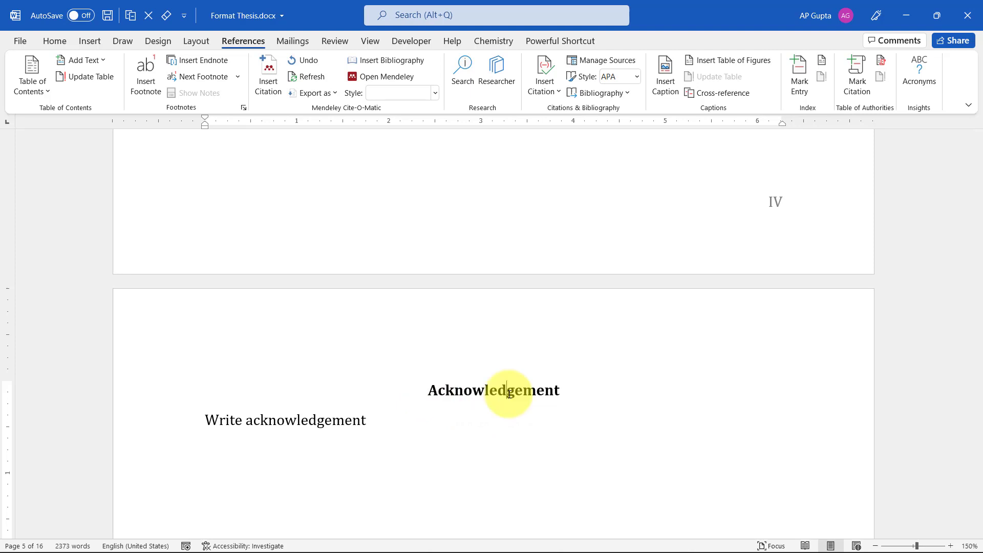
{"action": "left_click", "coordinate": [54, 41]}
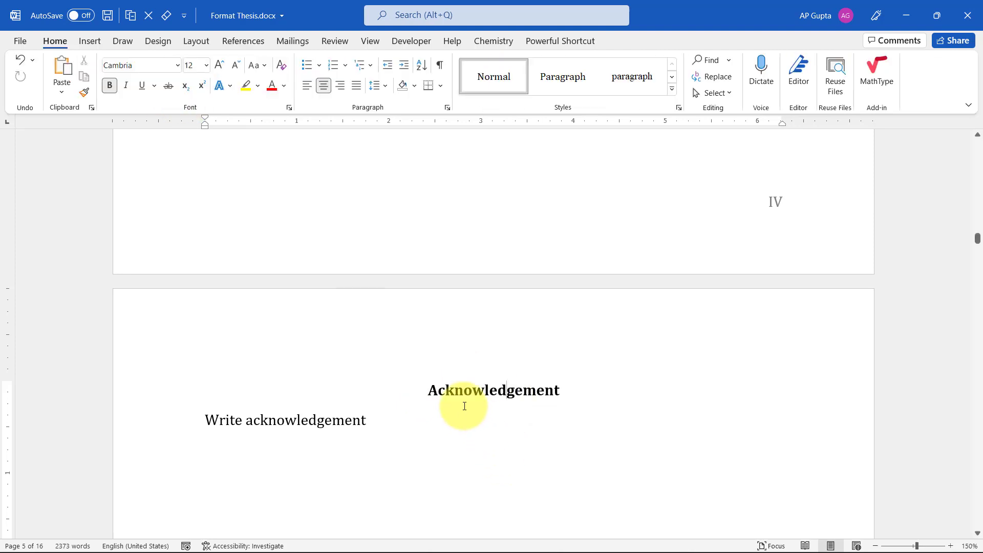
{"action": "left_click", "coordinate": [453, 394]}
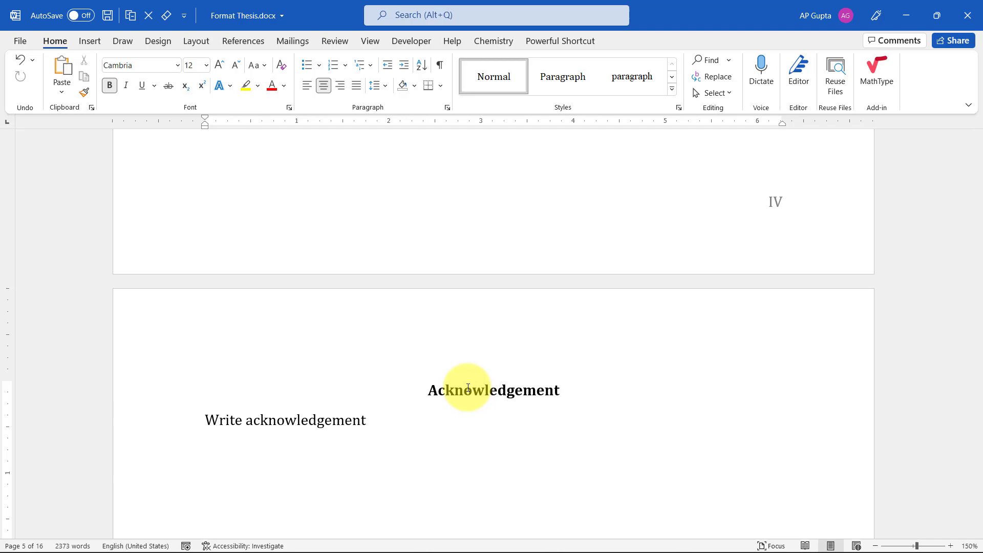
- Define a new style named Pre-TOC from the bold, centred Acknowledgement heading and select that heading
{"action": "left_click", "coordinate": [468, 389]}
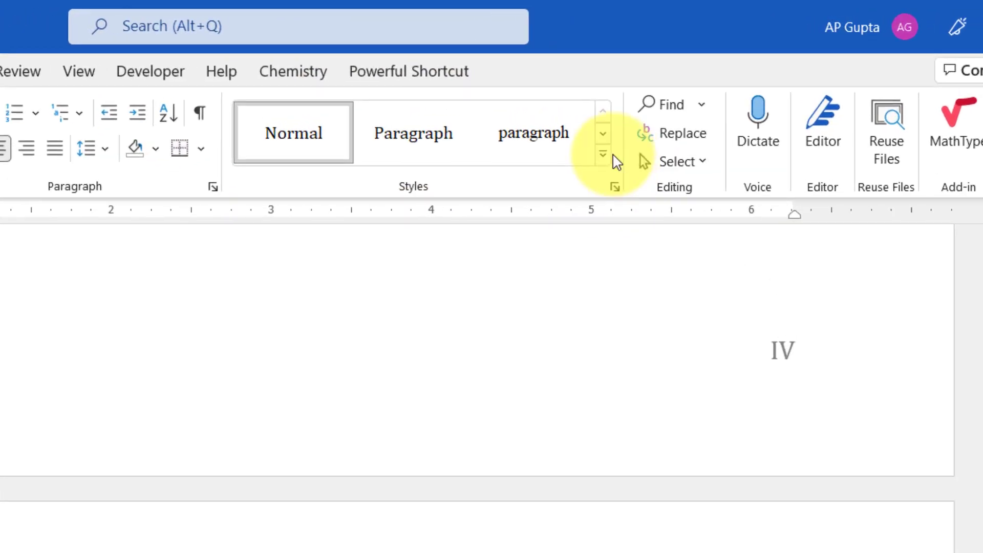
{"action": "left_click", "coordinate": [604, 158]}
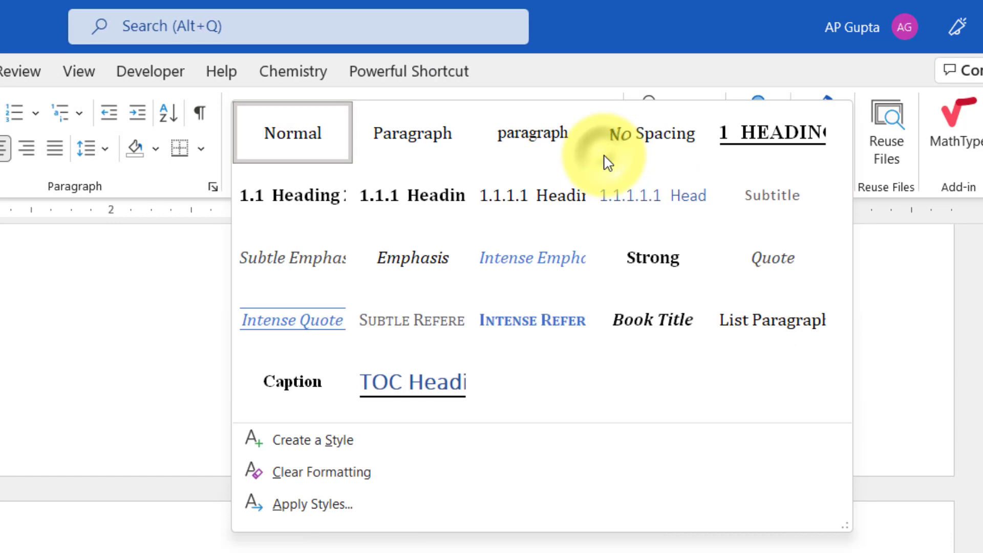
{"action": "left_click", "coordinate": [326, 442]}
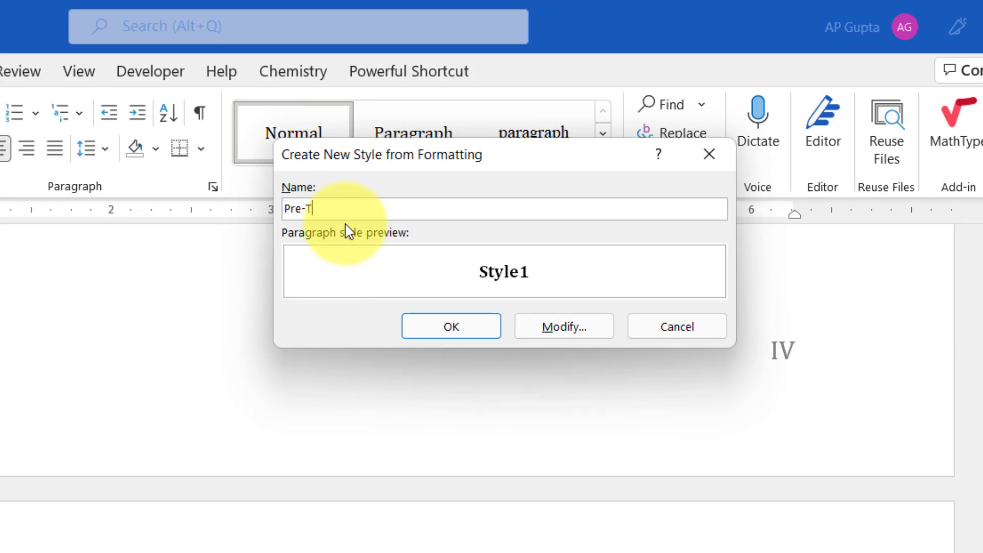
{"action": "left_click", "coordinate": [569, 332]}
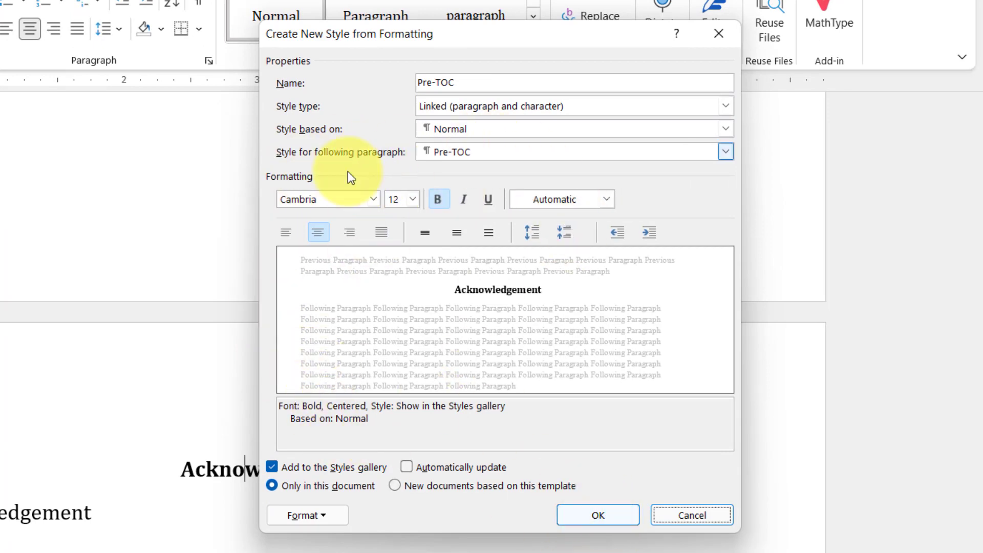
{"action": "left_click", "coordinate": [596, 511]}
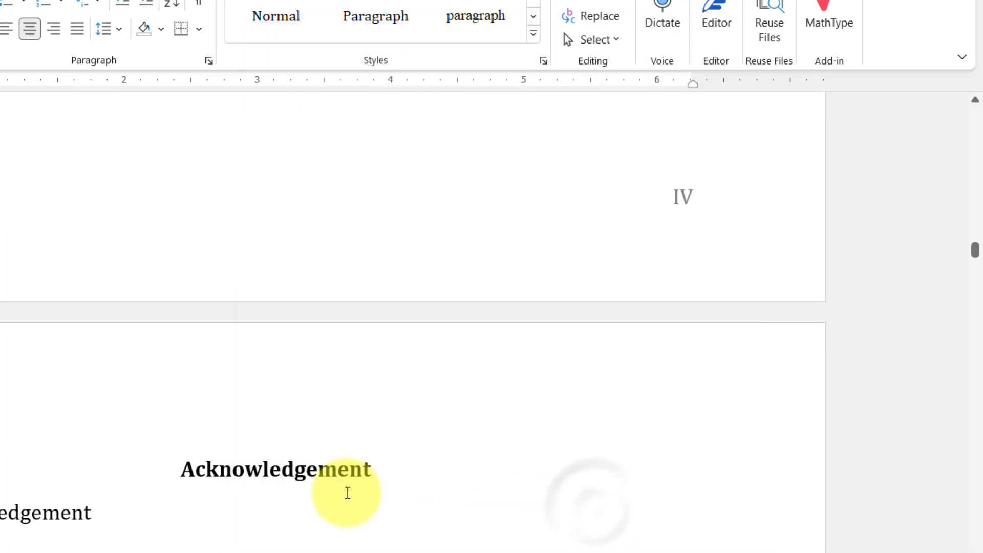
{"action": "left_click_drag", "start_coordinate": [428, 390], "coordinate": [544, 389]}
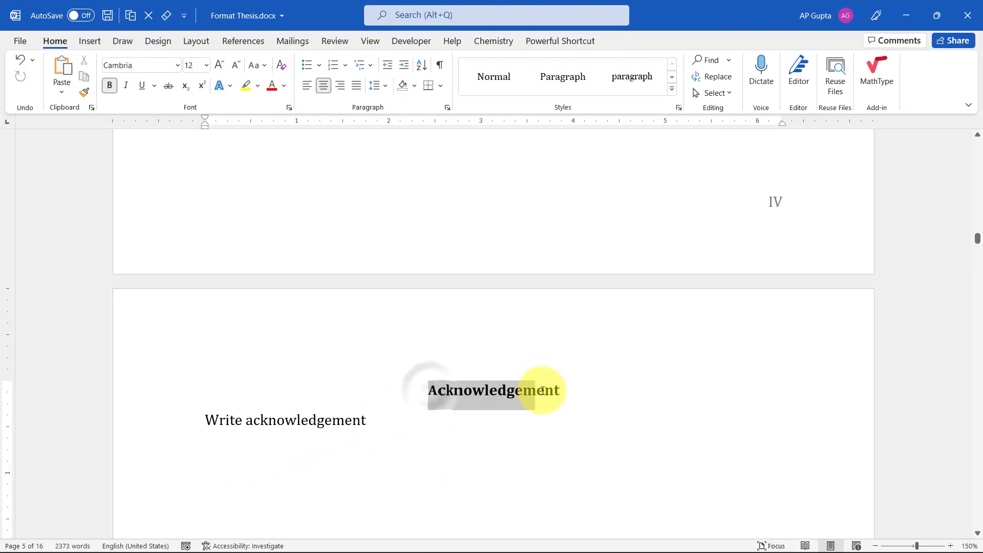
{"action": "scroll", "coordinate": [506, 408], "scroll_direction": "up", "scroll_amount": 1}
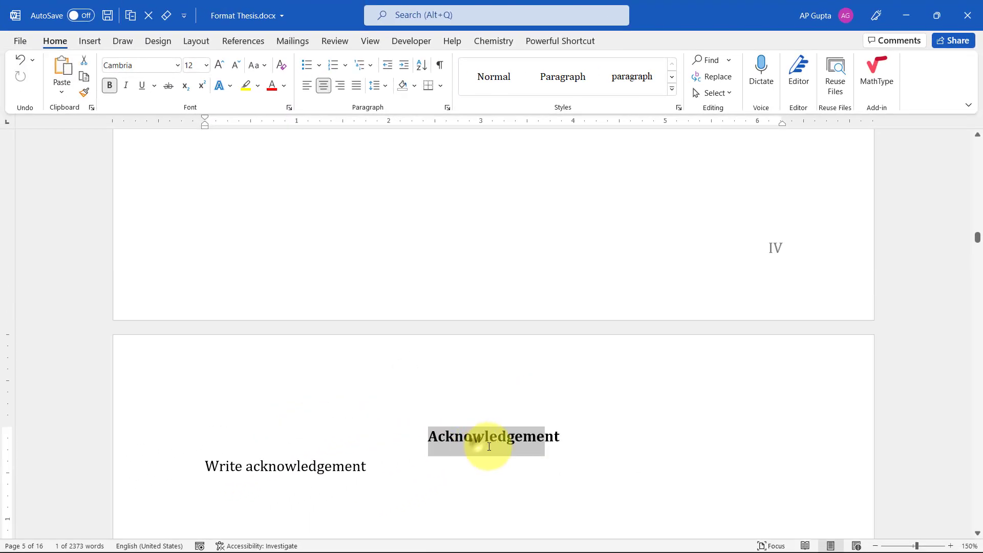
- Mark the Acknowledgement heading as a Level 1 table-of-contents entry via Add Text
{"action": "left_click", "coordinate": [480, 436]}
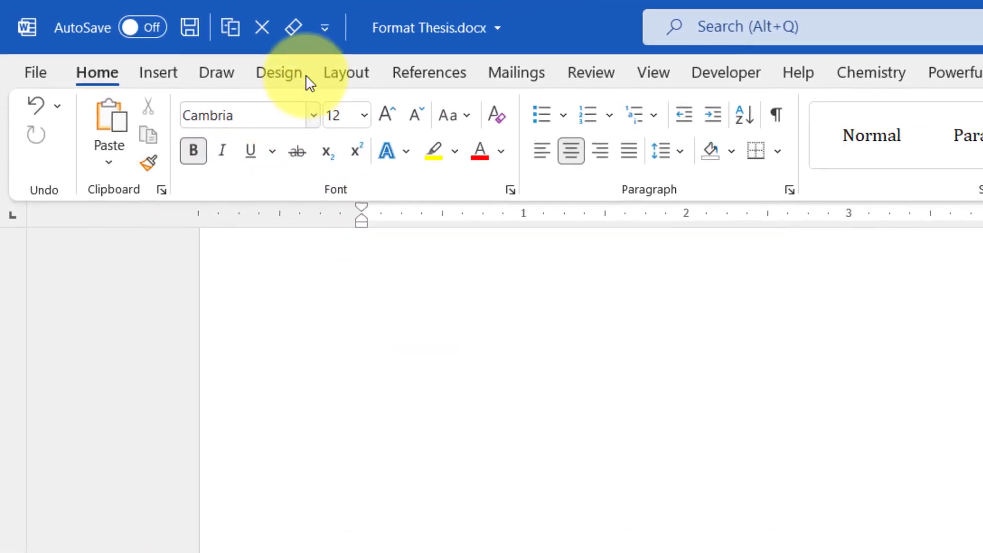
{"action": "left_click", "coordinate": [450, 76]}
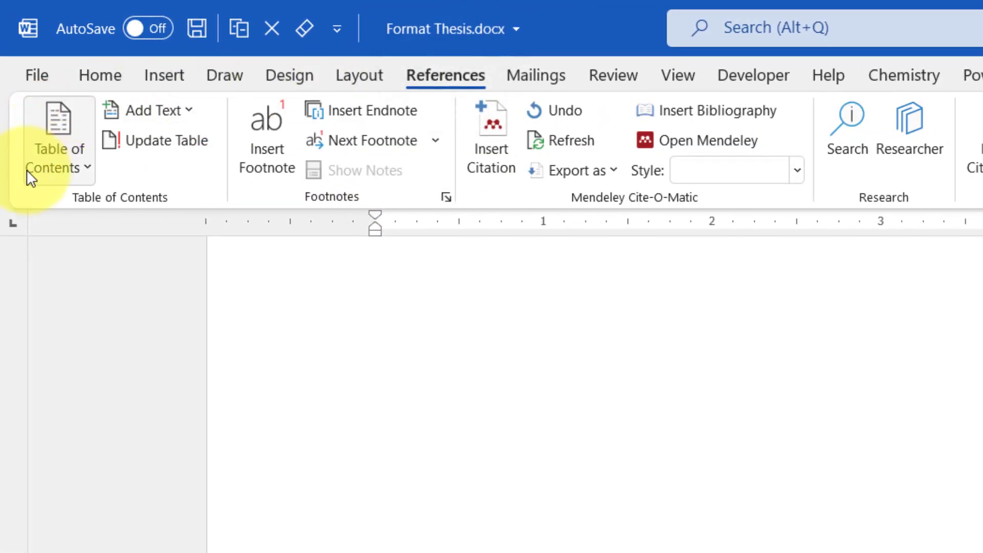
{"action": "left_click", "coordinate": [184, 108]}
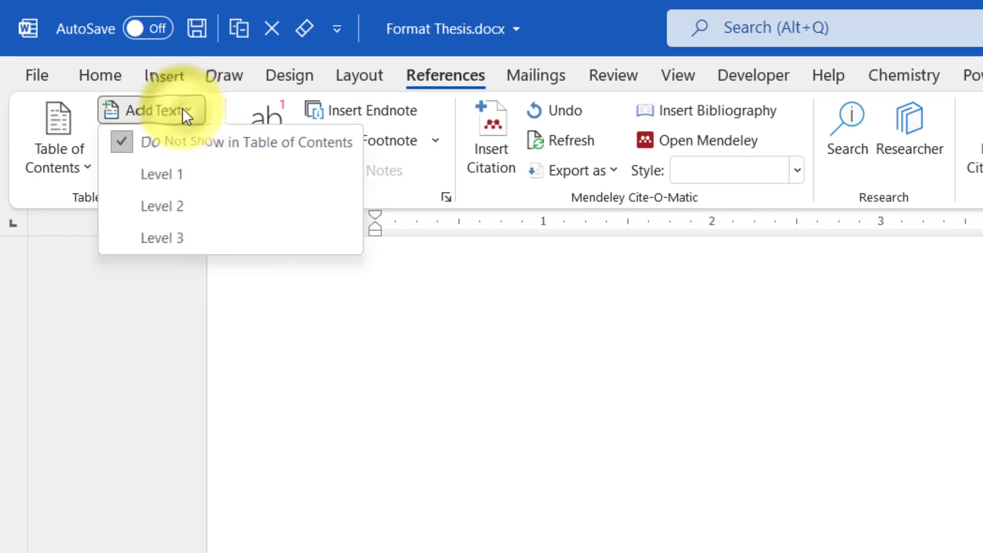
{"action": "left_click", "coordinate": [165, 177]}
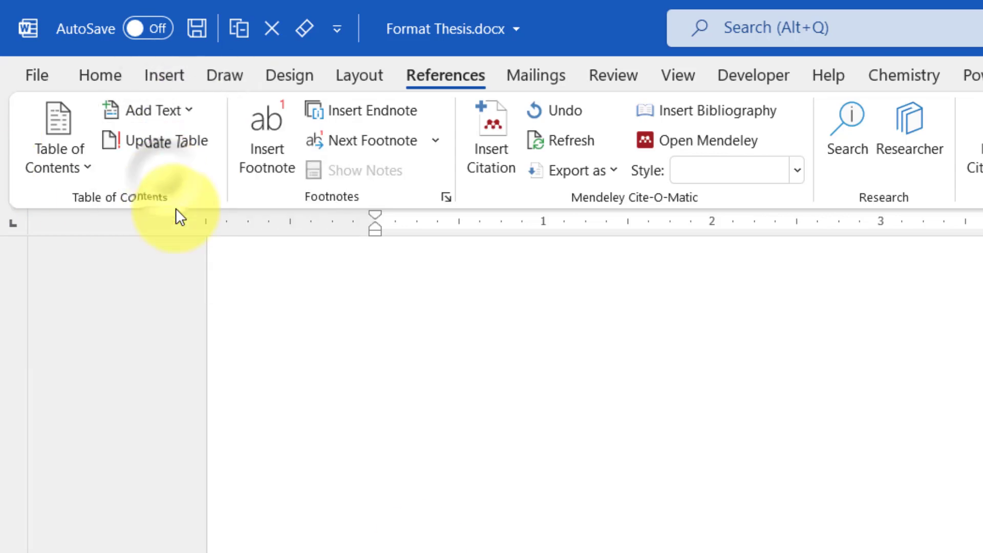
{"action": "scroll", "coordinate": [447, 435], "scroll_direction": "down", "scroll_amount": 3}
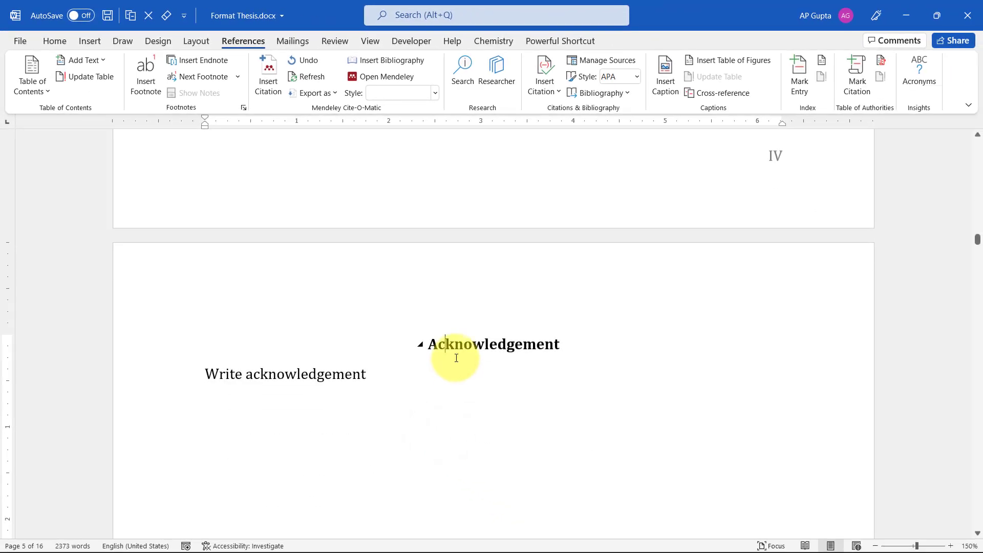
{"action": "scroll", "coordinate": [453, 356], "scroll_direction": "up", "scroll_amount": 2}
{"action": "scroll", "coordinate": [450, 353], "scroll_direction": "up", "scroll_amount": 5}
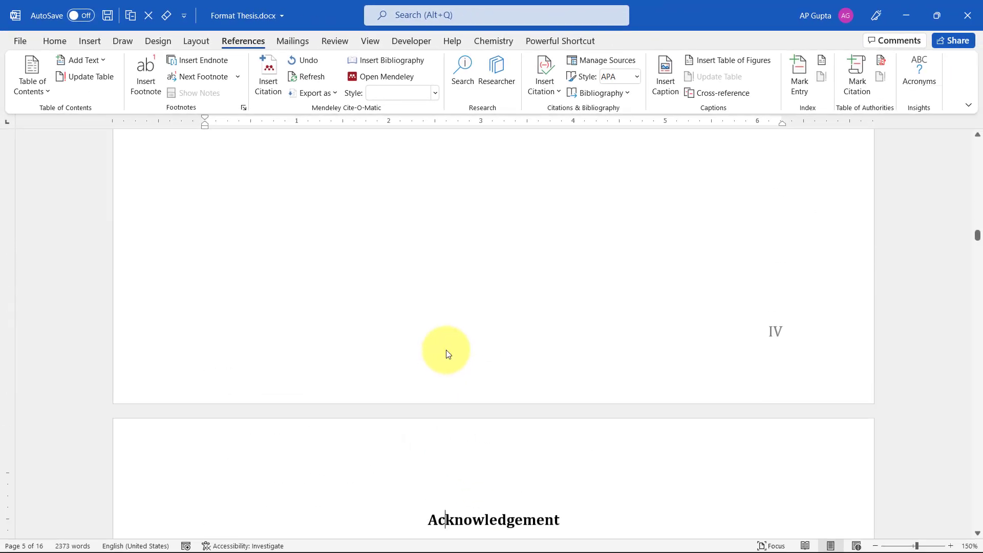
{"action": "scroll", "coordinate": [446, 355], "scroll_direction": "up", "scroll_amount": 5}
{"action": "scroll", "coordinate": [446, 353], "scroll_direction": "up", "scroll_amount": 5}
{"action": "scroll", "coordinate": [446, 349], "scroll_direction": "up", "scroll_amount": 1}
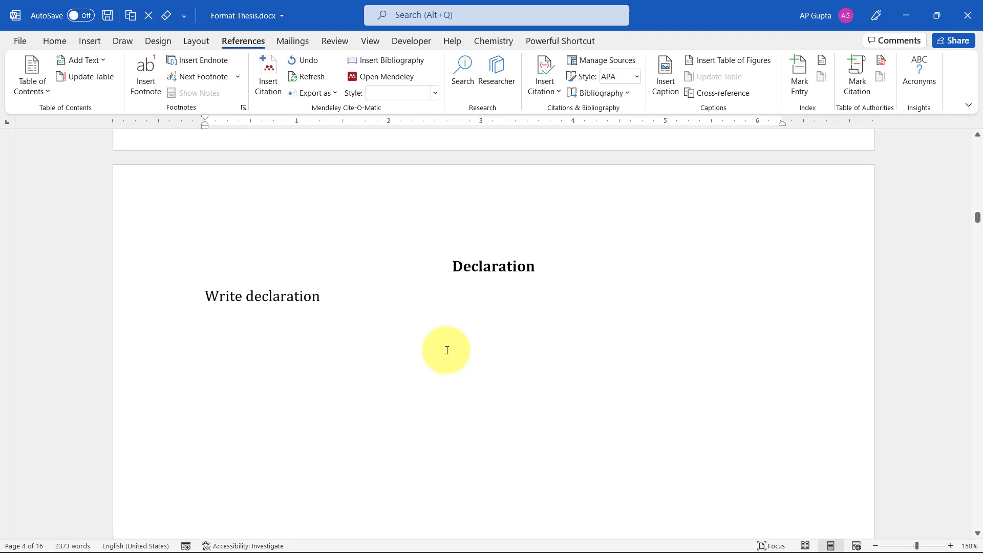
- Try Level 1 on the Declaration heading, then undo the numbered 1 DECLARATION style it produced
{"action": "left_click", "coordinate": [475, 263]}
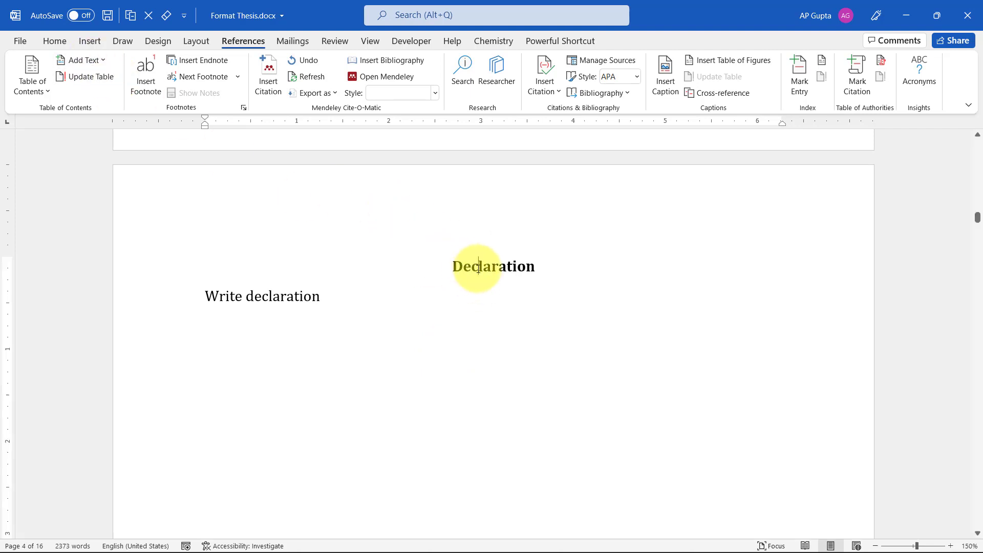
{"action": "left_click", "coordinate": [82, 61]}
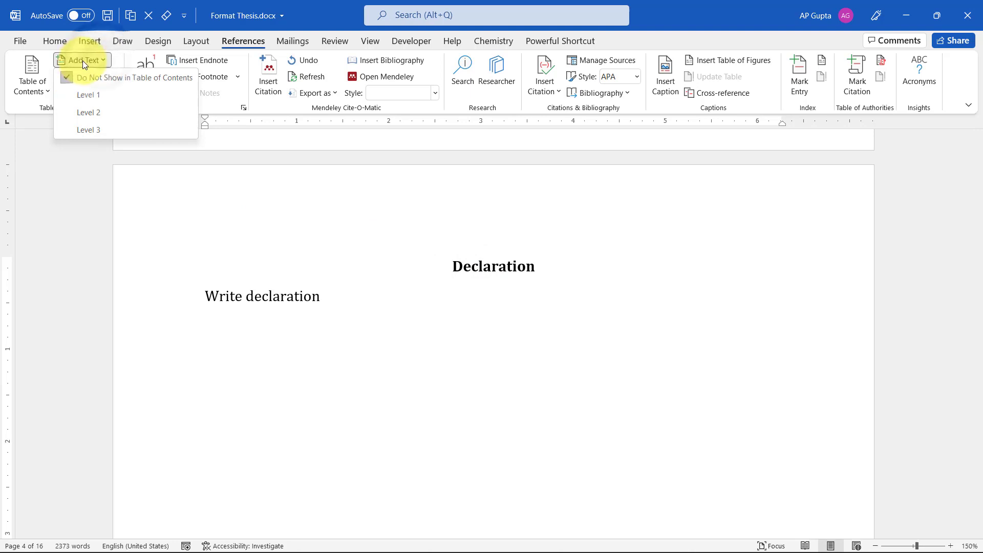
{"action": "left_click", "coordinate": [91, 93]}
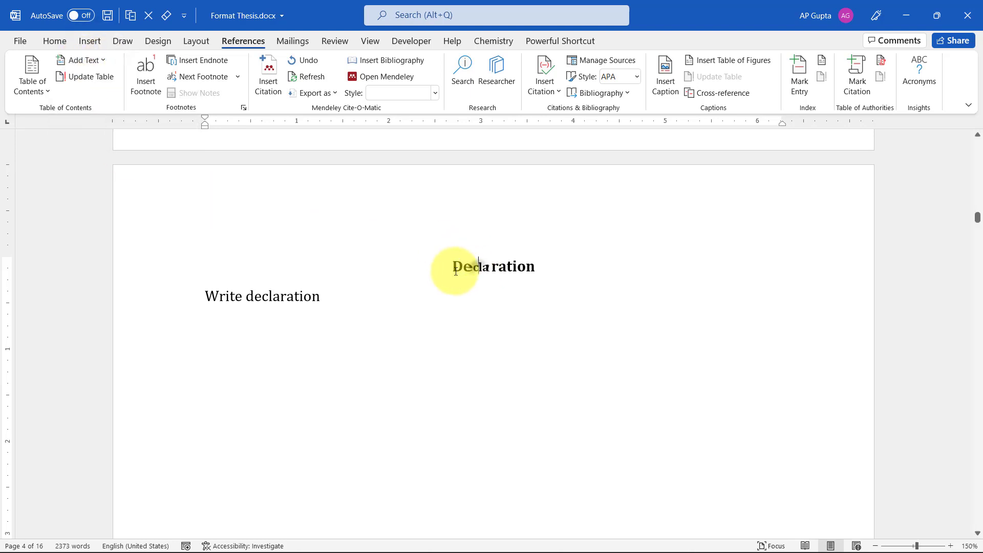
{"action": "left_click", "coordinate": [95, 62]}
{"action": "left_click", "coordinate": [89, 92]}
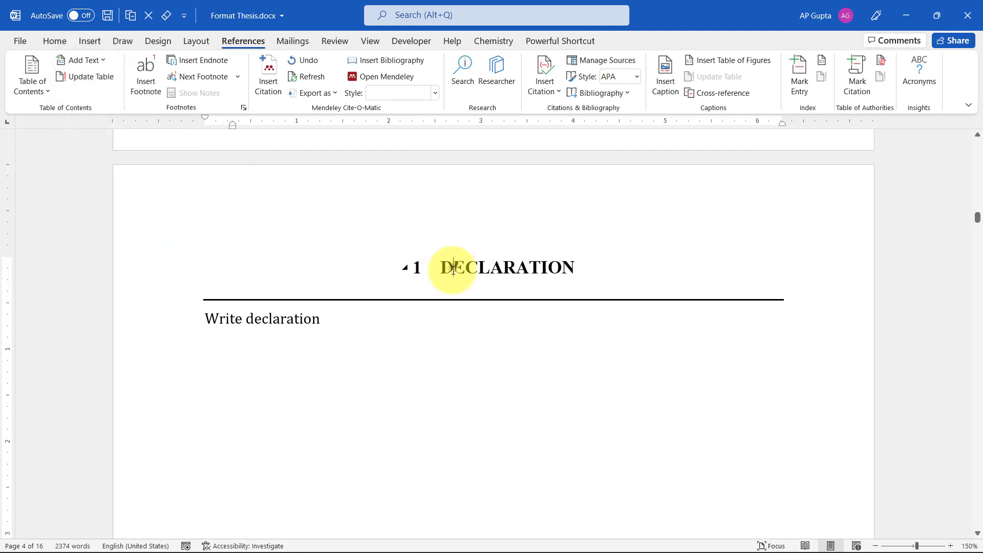
{"action": "scroll", "coordinate": [443, 261], "scroll_direction": "down", "scroll_amount": 1}
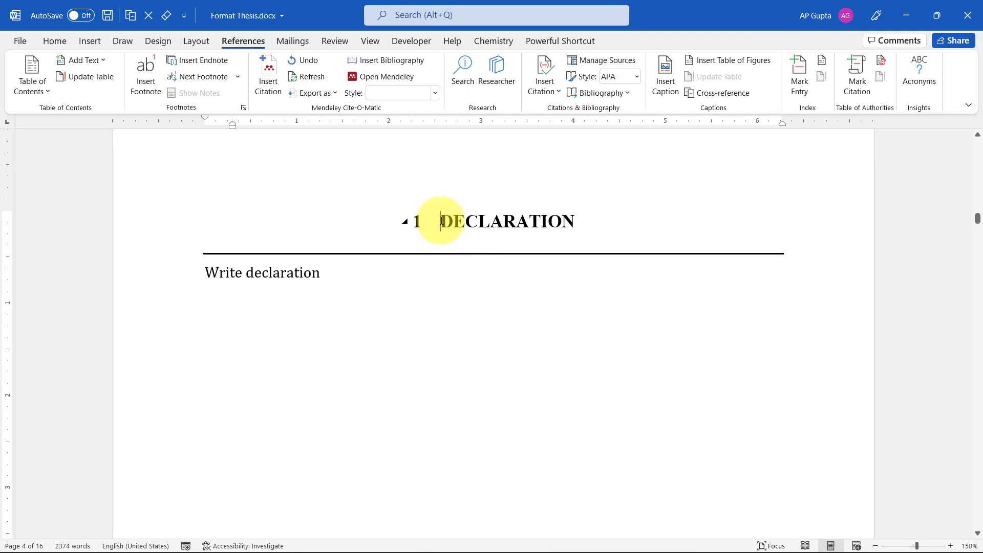
{"action": "key", "text": "ctrl+z"}
- Apply the Pre-TOC style to the Declaration heading
{"action": "left_click", "coordinate": [493, 221]}
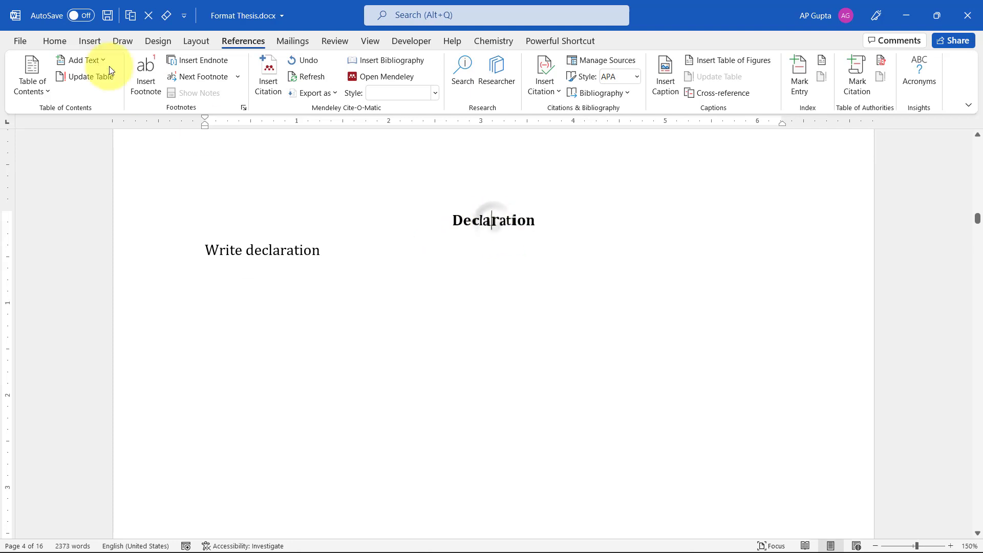
{"action": "left_click", "coordinate": [50, 43]}
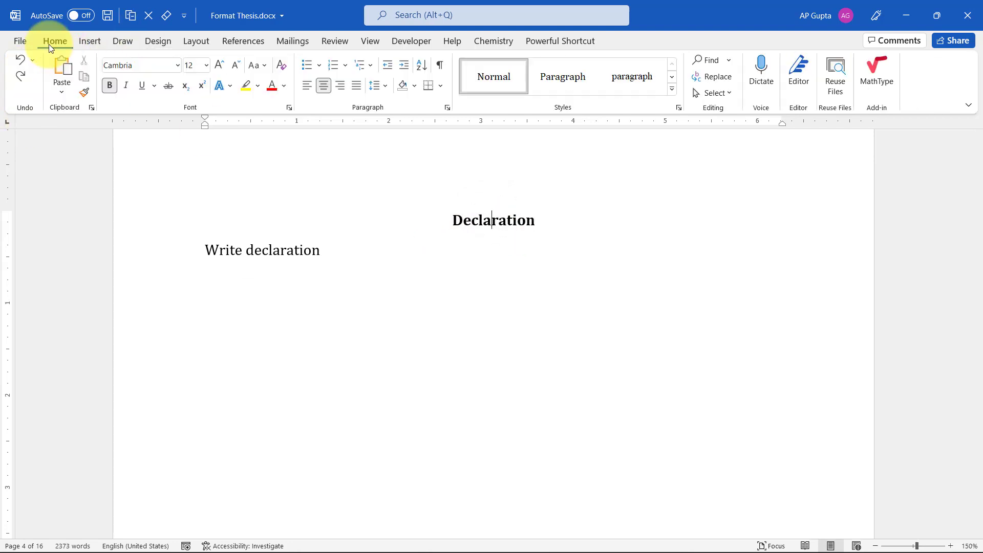
{"action": "left_click", "coordinate": [672, 90]}
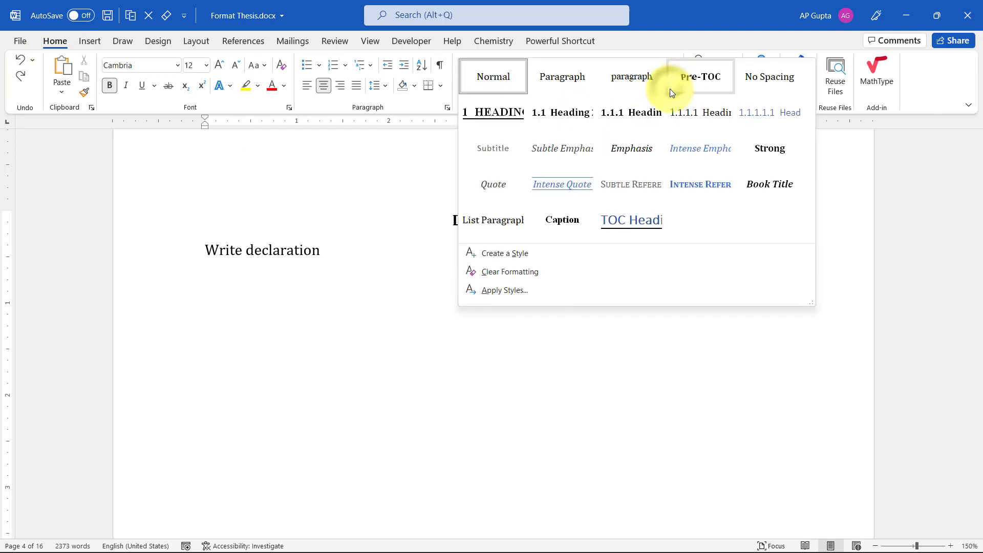
{"action": "left_click", "coordinate": [695, 78]}
- Mark Declaration as a Level 1 contents entry, then move the caret to the Abstract heading
{"action": "left_click", "coordinate": [460, 220]}
{"action": "left_click", "coordinate": [243, 41]}
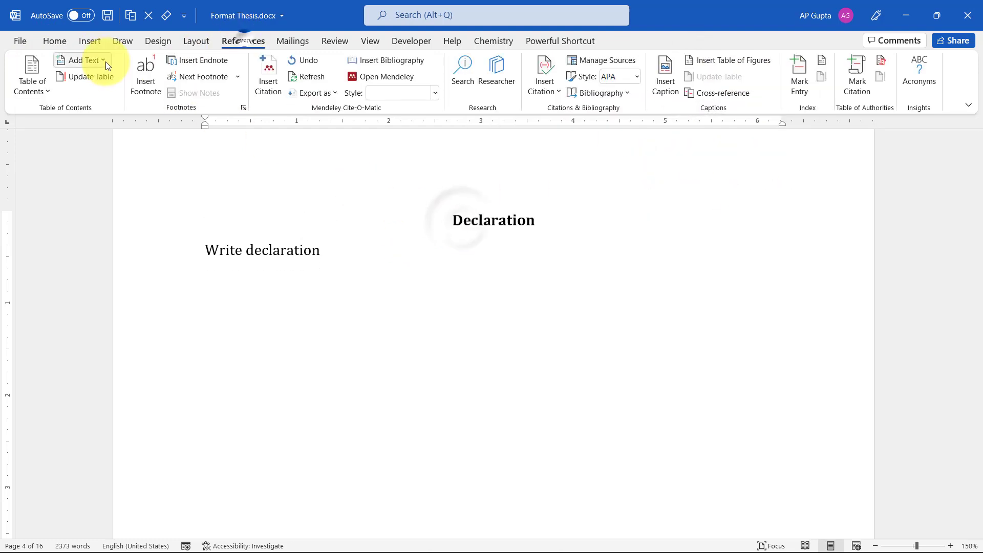
{"action": "left_click", "coordinate": [84, 60]}
{"action": "left_click", "coordinate": [453, 235]}
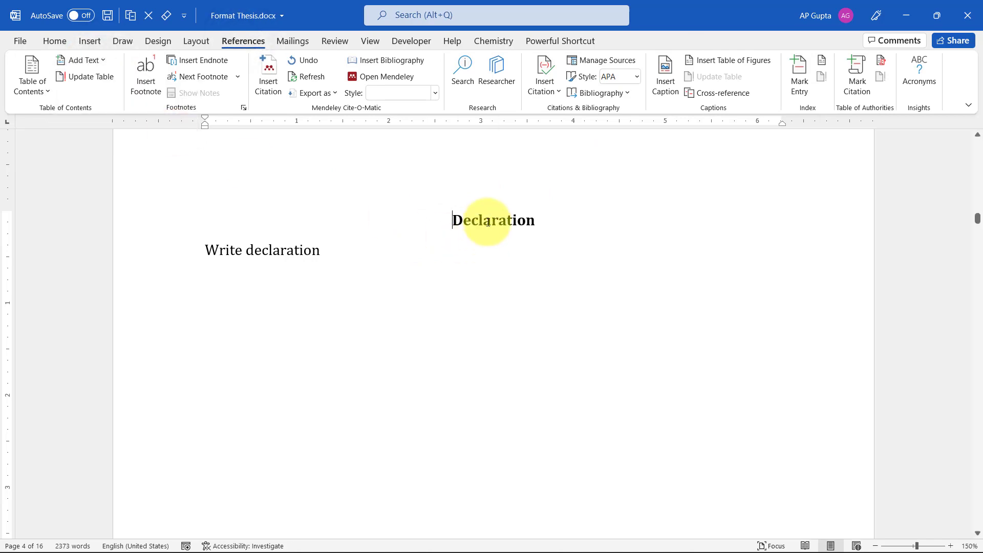
{"action": "scroll", "coordinate": [505, 248], "scroll_direction": "up", "scroll_amount": 15}
{"action": "scroll", "coordinate": [505, 249], "scroll_direction": "up", "scroll_amount": 5}
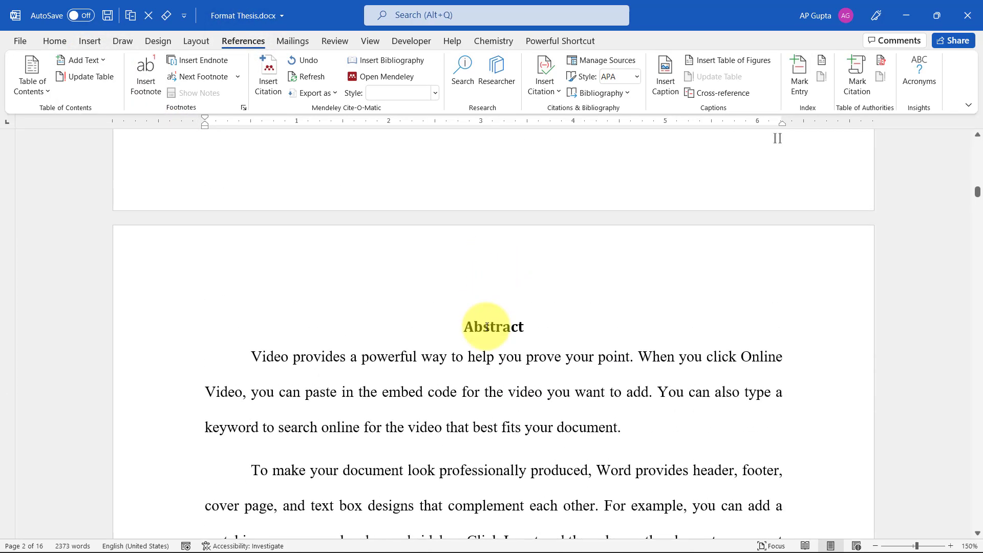
{"action": "left_click", "coordinate": [486, 326]}
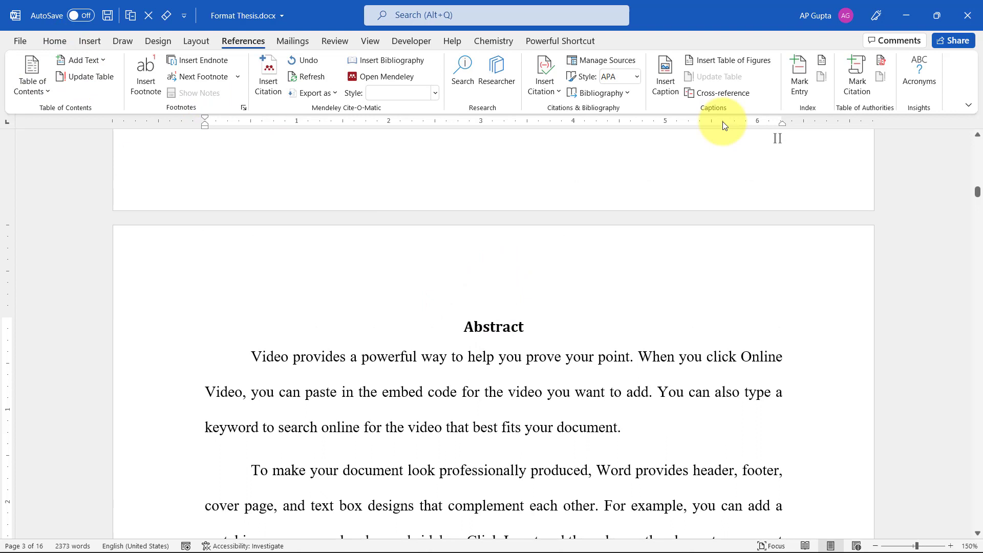
- Start modifying the Pre-TOC style and reach its extra Format categories
{"action": "left_click", "coordinate": [54, 40]}
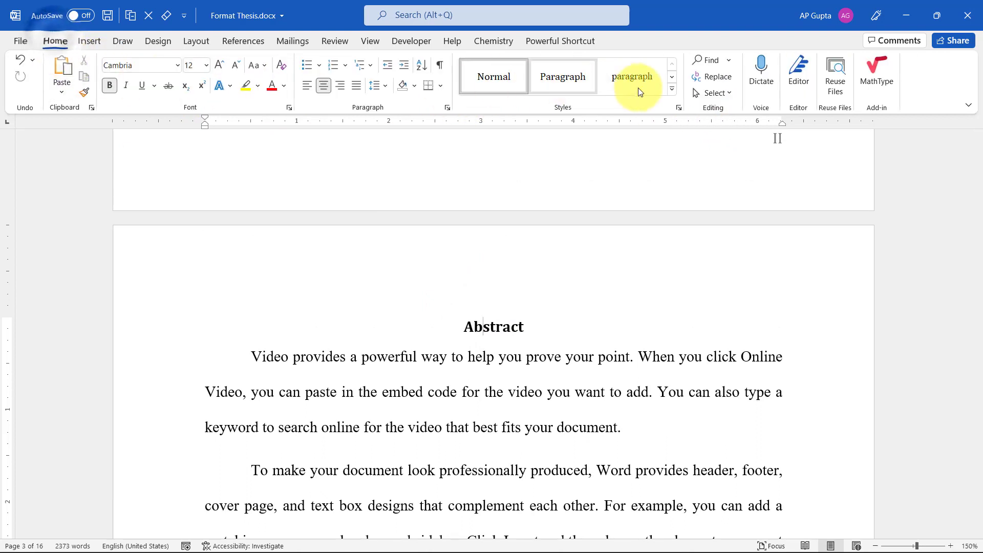
{"action": "left_click", "coordinate": [671, 89]}
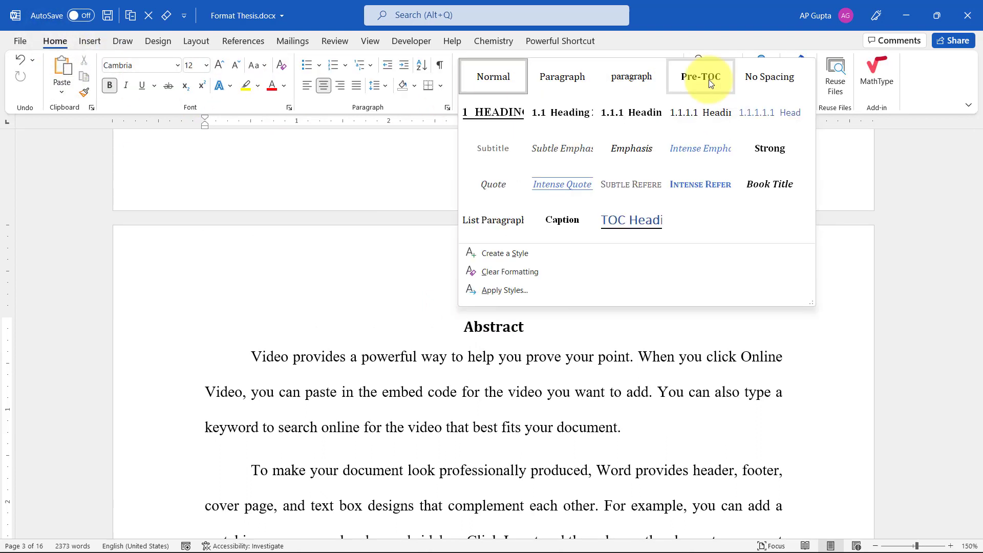
{"action": "right_click", "coordinate": [708, 79]}
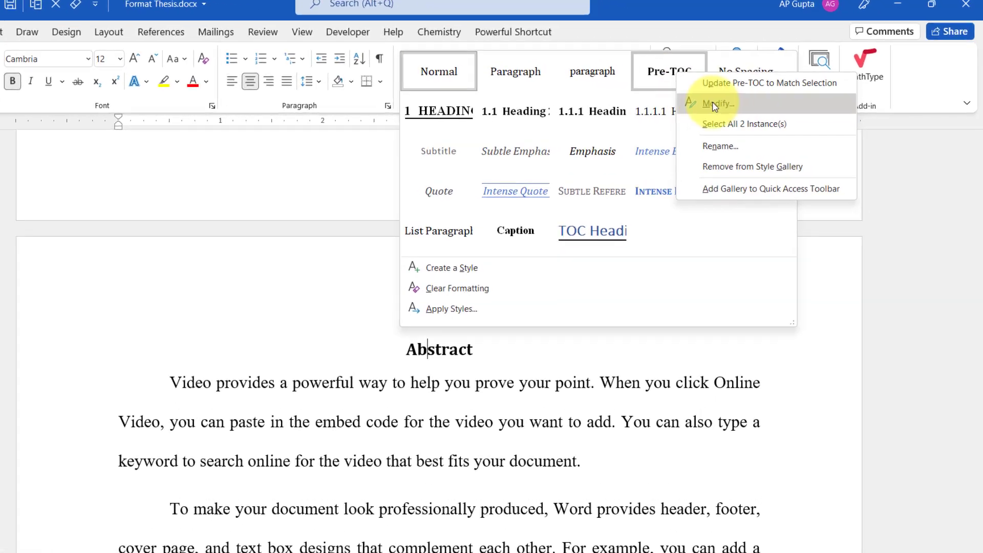
{"action": "left_click", "coordinate": [722, 101]}
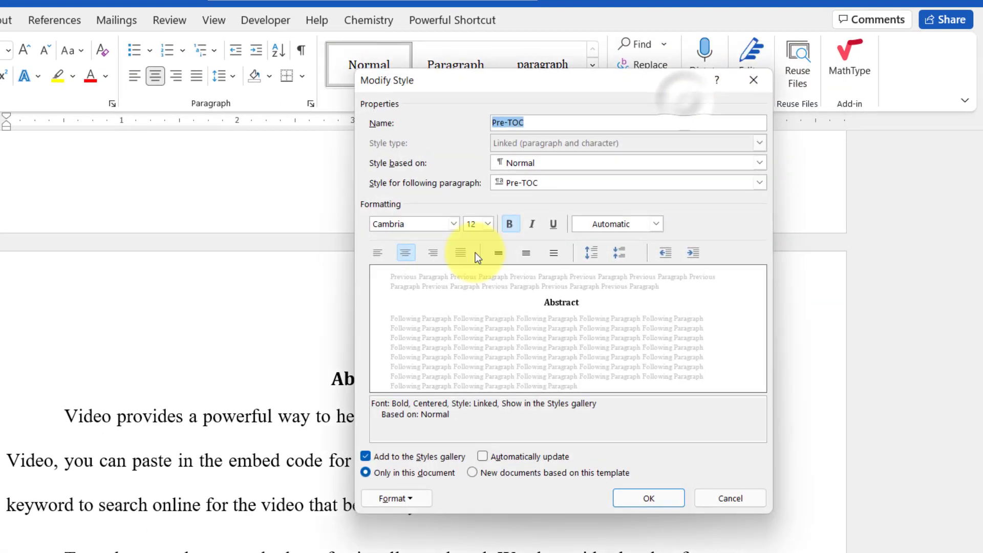
{"action": "left_click", "coordinate": [404, 504]}
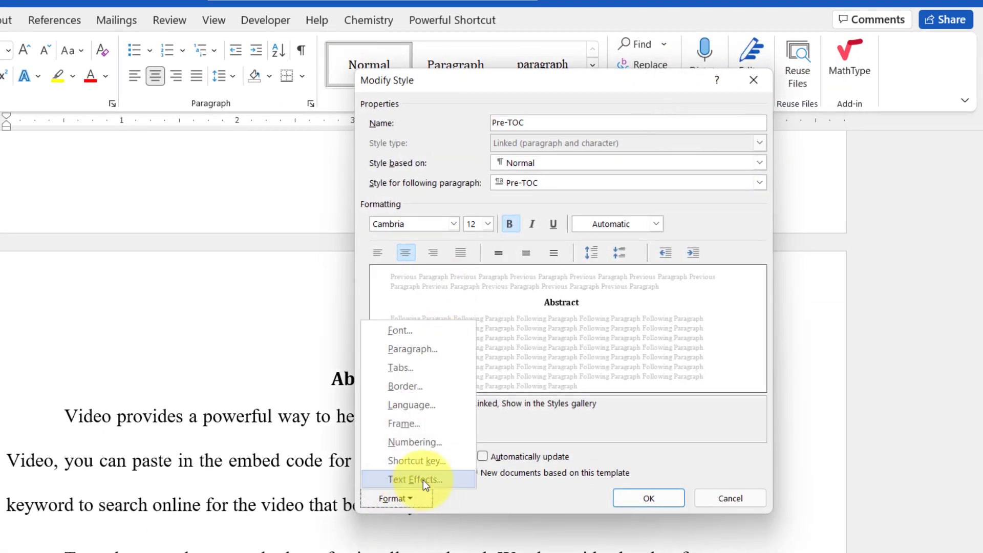
- Assign Ctrl+Num + as the keyboard shortcut for Pre-TOC and save the style
{"action": "left_click", "coordinate": [429, 461]}
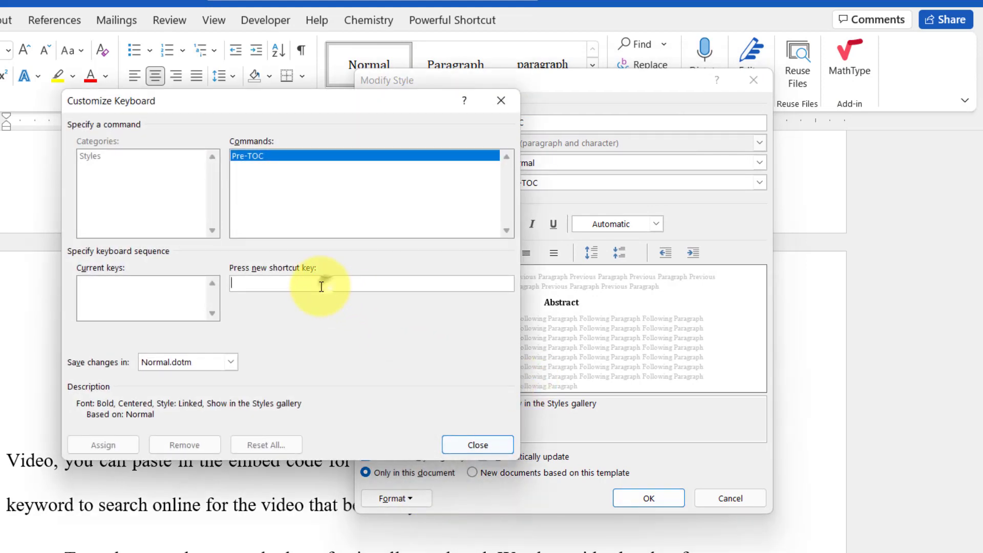
{"action": "left_click", "coordinate": [321, 287]}
{"action": "key", "text": "ctrl+KP_Add"}
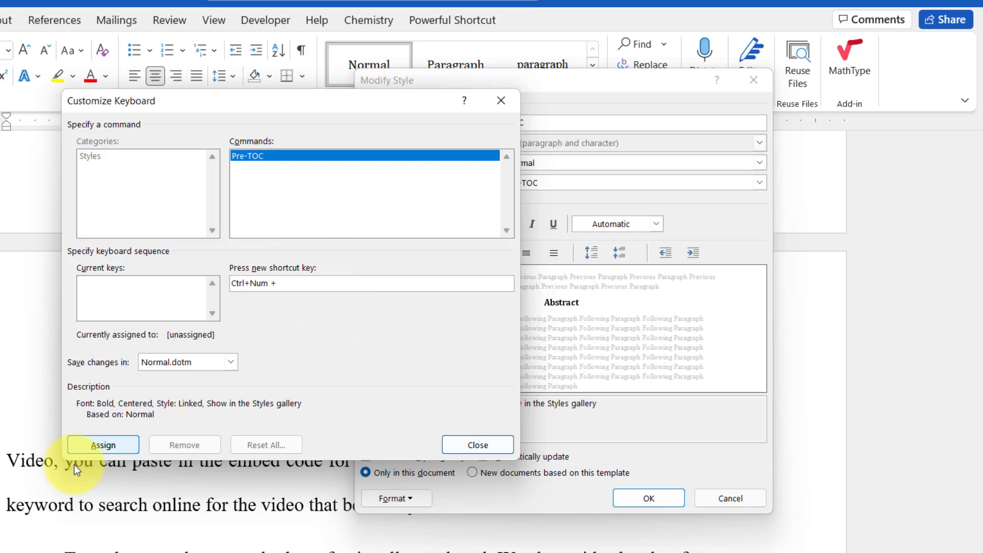
{"action": "left_click", "coordinate": [90, 446]}
{"action": "left_click", "coordinate": [473, 445]}
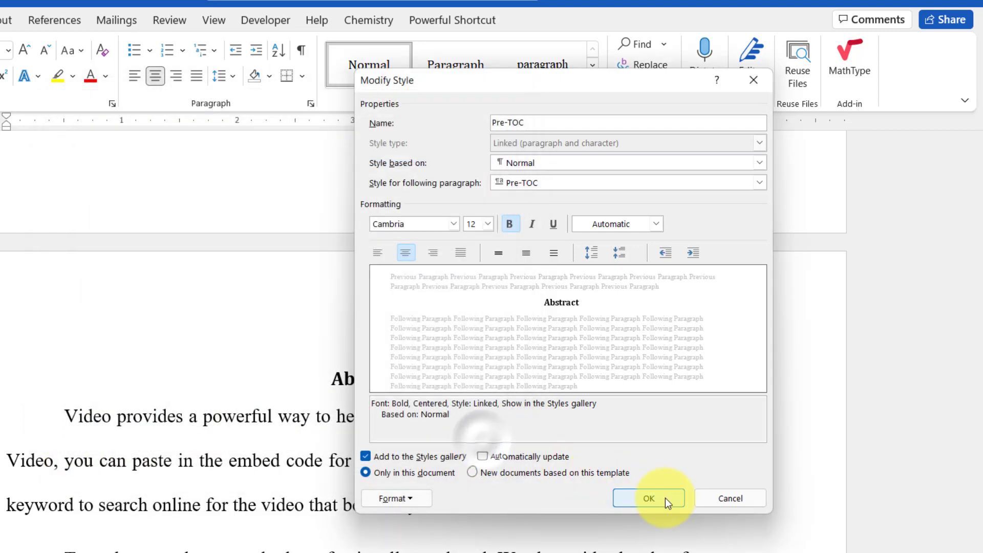
{"action": "left_click", "coordinate": [664, 497]}
- Give the Abstract heading the Pre-TOC style and mark it as a Level 1 contents entry
{"action": "left_click", "coordinate": [378, 380]}
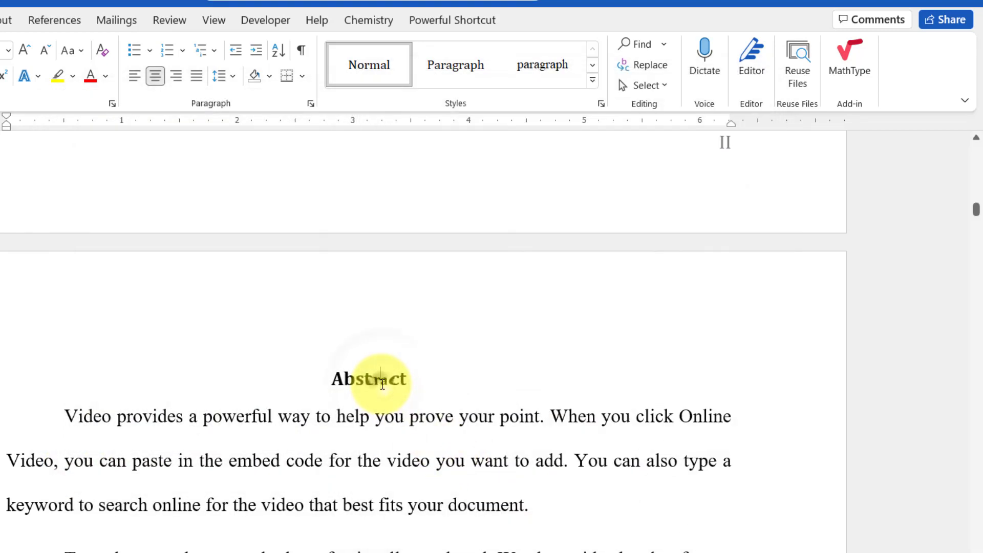
{"action": "key", "text": "ctrl+KP_Add"}
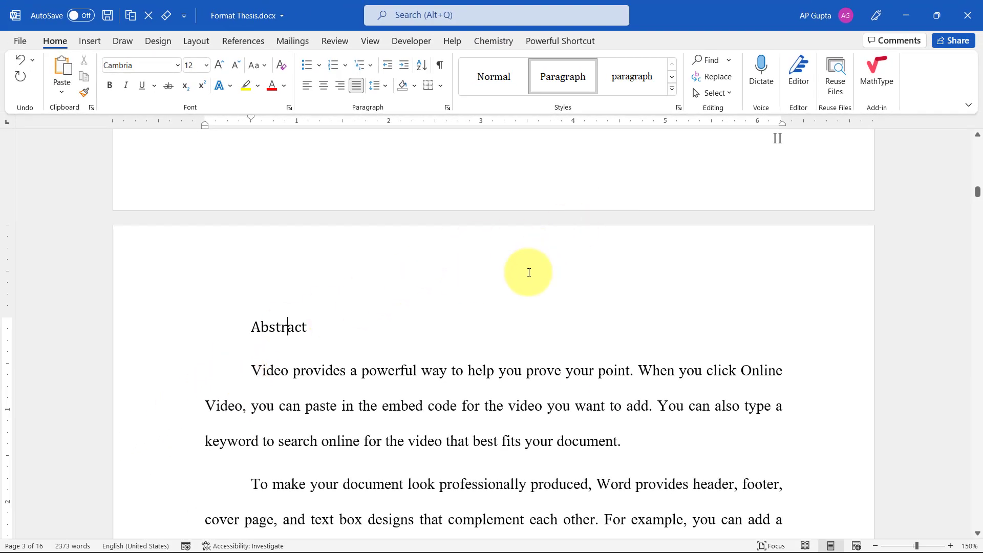
{"action": "key", "text": "ctrl+alt+1"}
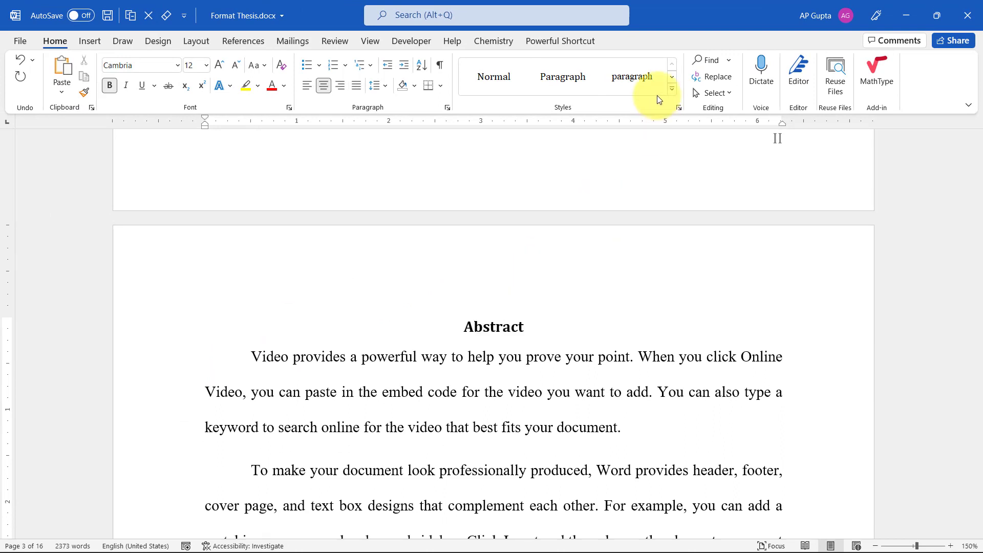
{"action": "left_click", "coordinate": [671, 88]}
{"action": "left_click", "coordinate": [491, 440]}
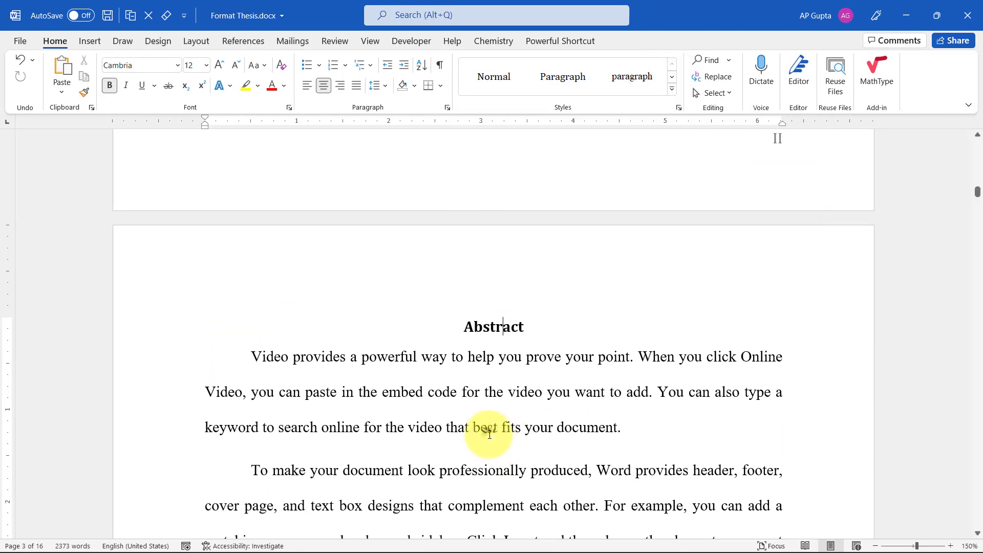
{"action": "left_click", "coordinate": [239, 45]}
{"action": "left_click", "coordinate": [97, 60]}
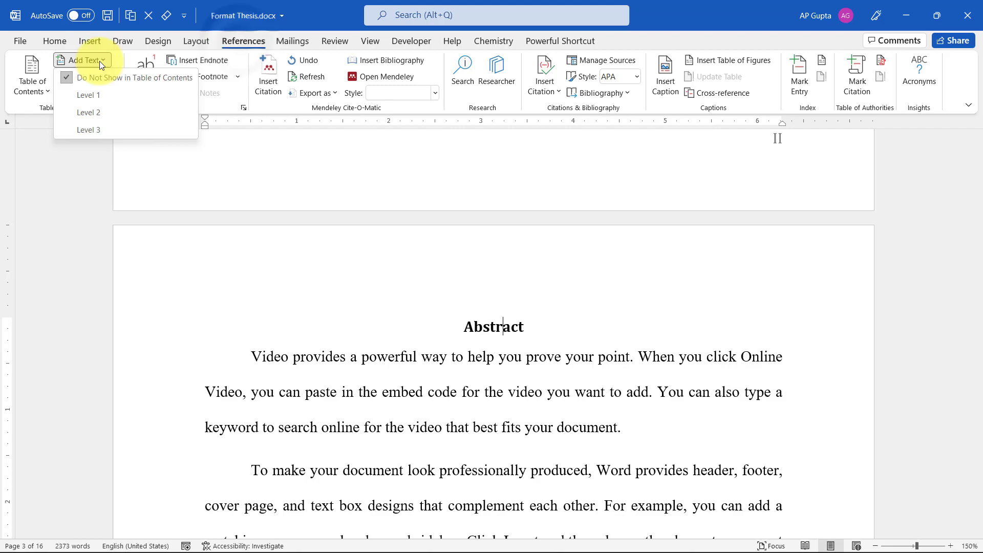
{"action": "left_click", "coordinate": [108, 94]}
{"action": "scroll", "coordinate": [448, 389], "scroll_direction": "down", "scroll_amount": 5}
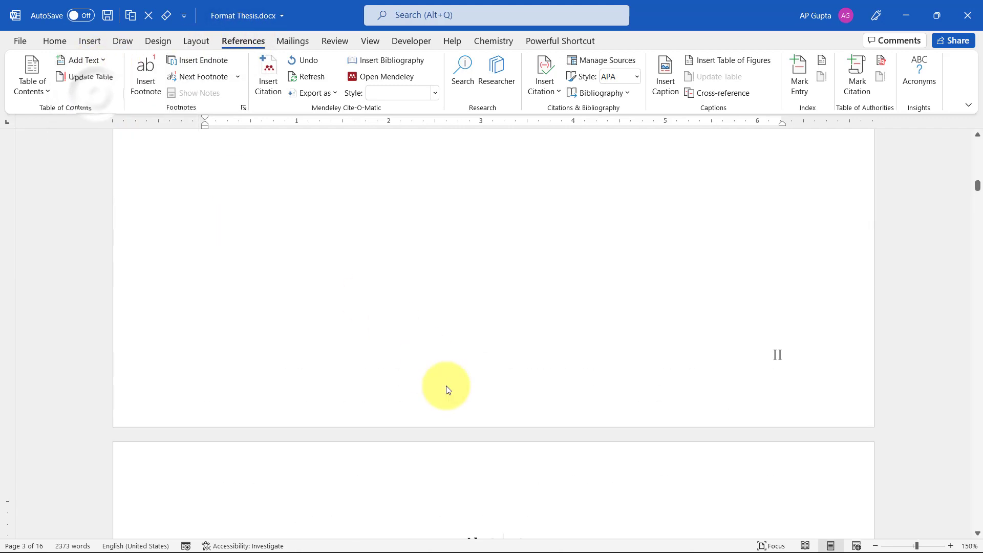
{"action": "scroll", "coordinate": [448, 386], "scroll_direction": "down", "scroll_amount": 5}
{"action": "scroll", "coordinate": [468, 371], "scroll_direction": "up", "scroll_amount": 3}
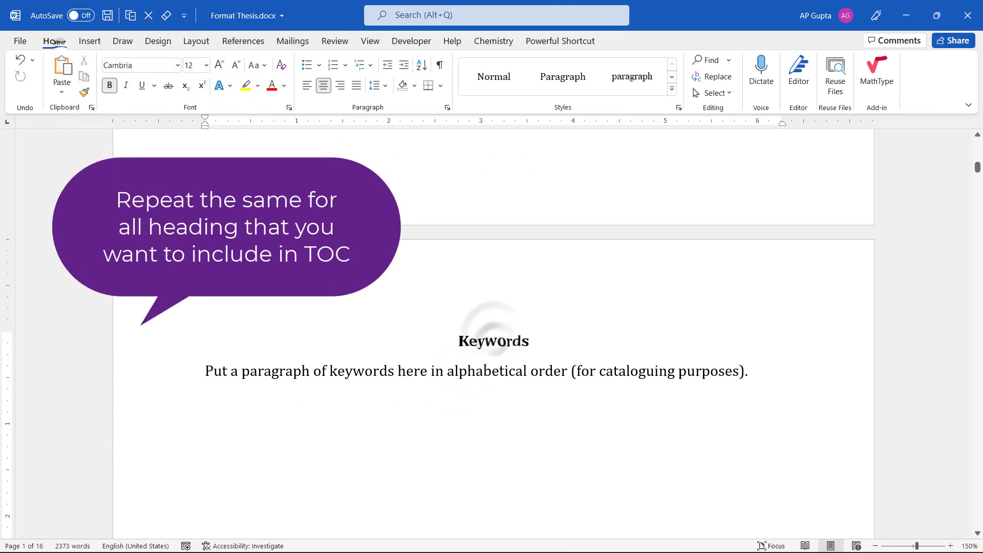
- Give the Keywords heading the Pre-TOC style and mark it as a Level 1 contents entry
{"action": "left_click", "coordinate": [671, 93]}
{"action": "left_click", "coordinate": [488, 338]}
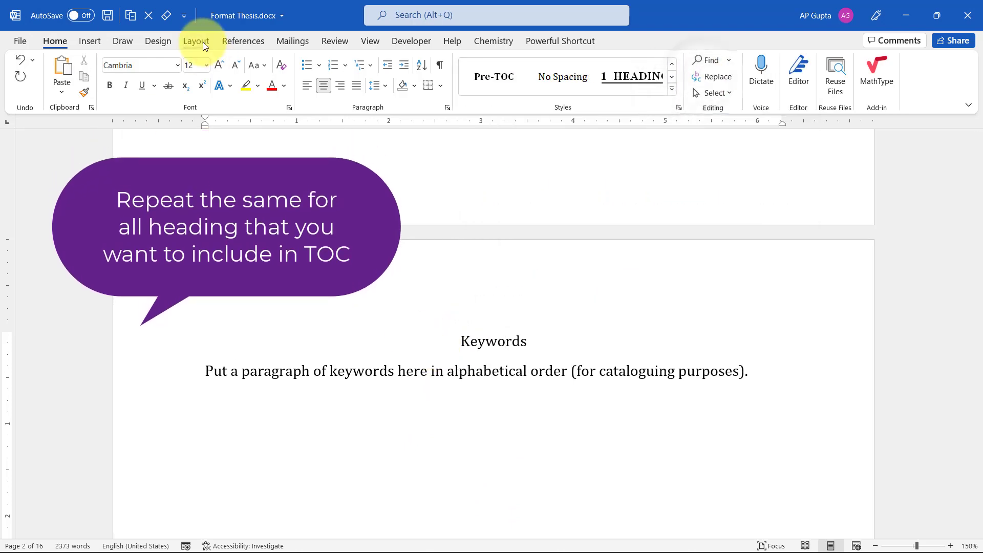
{"action": "left_click", "coordinate": [244, 41]}
{"action": "left_click", "coordinate": [83, 61]}
{"action": "left_click", "coordinate": [108, 95]}
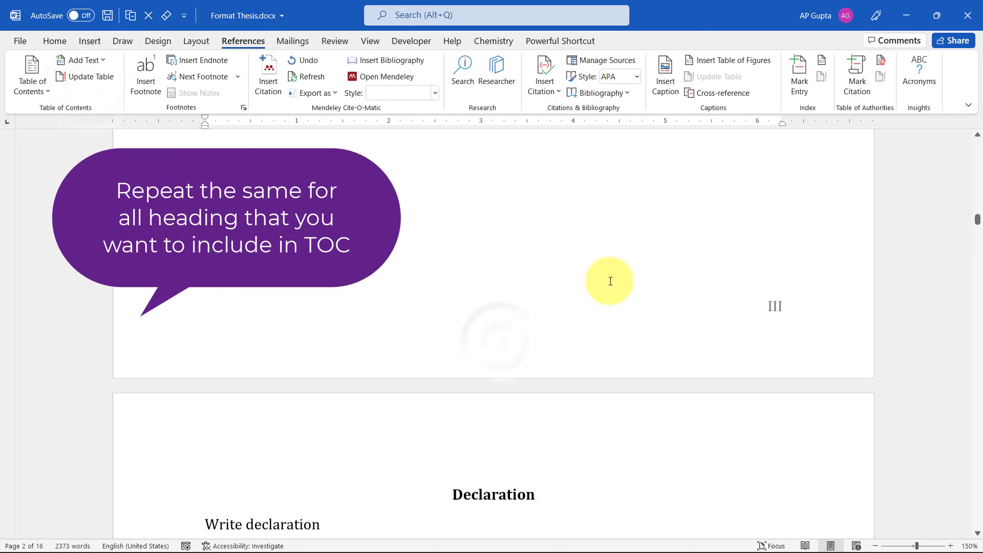
{"action": "scroll", "coordinate": [591, 346], "scroll_direction": "down", "scroll_amount": 5}
{"action": "scroll", "coordinate": [577, 351], "scroll_direction": "down", "scroll_amount": 5}
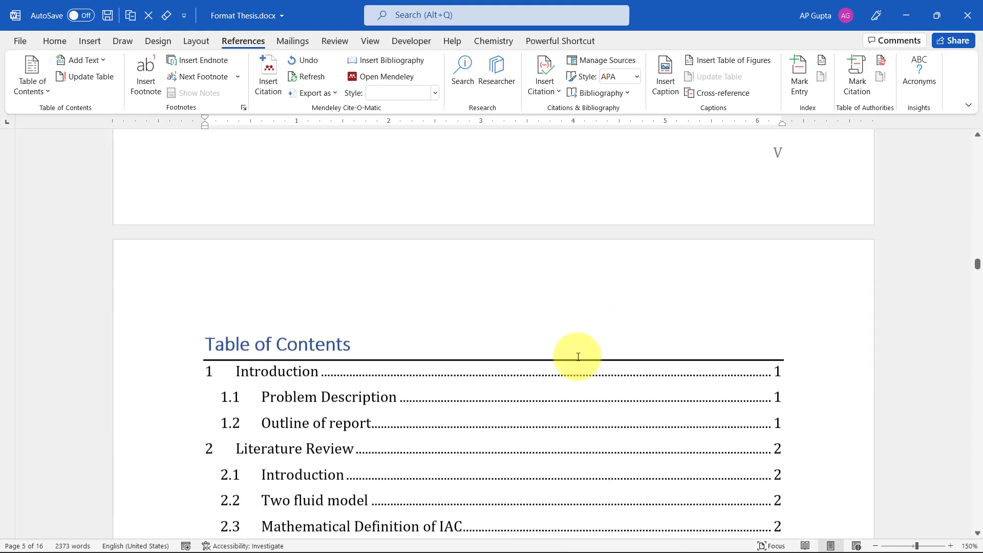
- Update the entire table of contents so Keywords, Abstract, Declaration and Acknowledgement list with pages II–V
{"action": "left_click", "coordinate": [187, 245]}
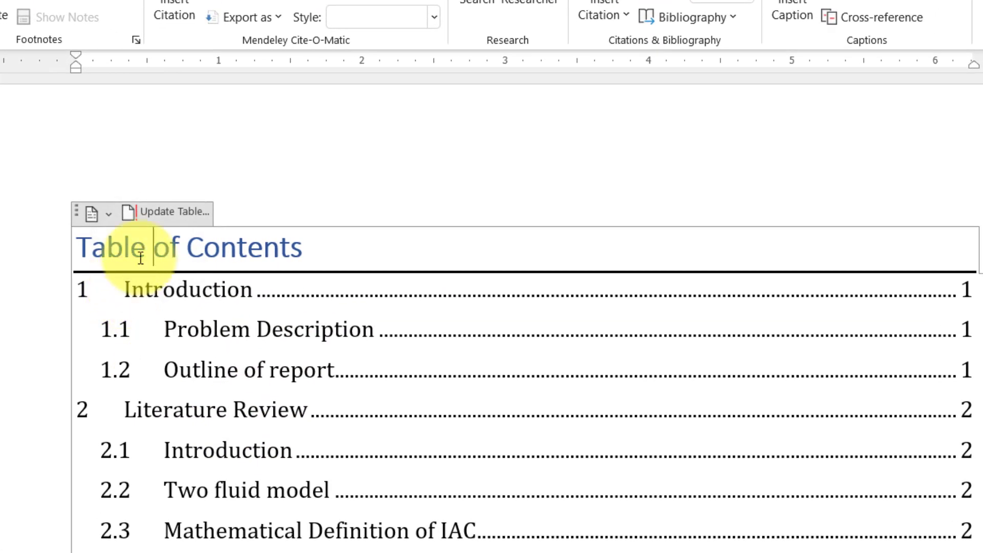
{"action": "left_click", "coordinate": [164, 214]}
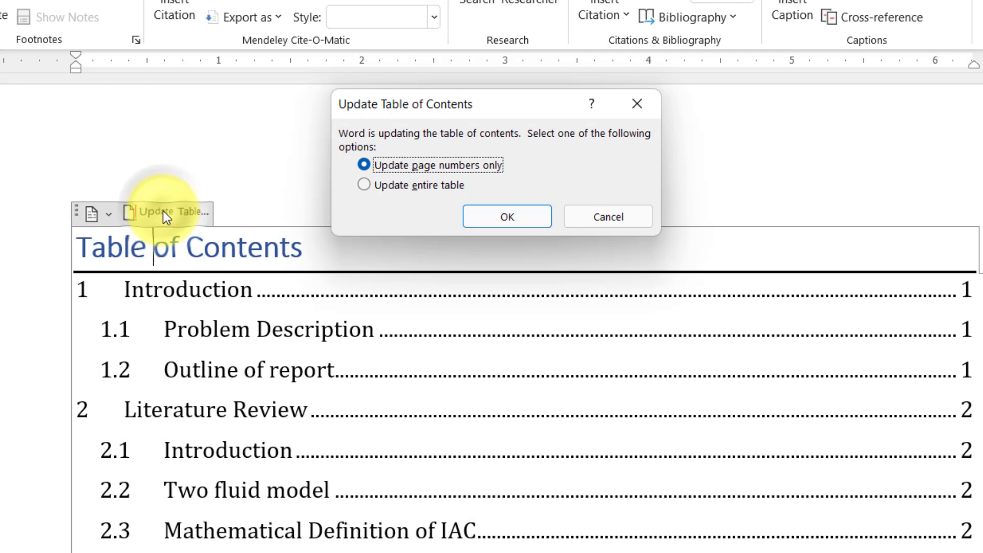
{"action": "left_click", "coordinate": [364, 185]}
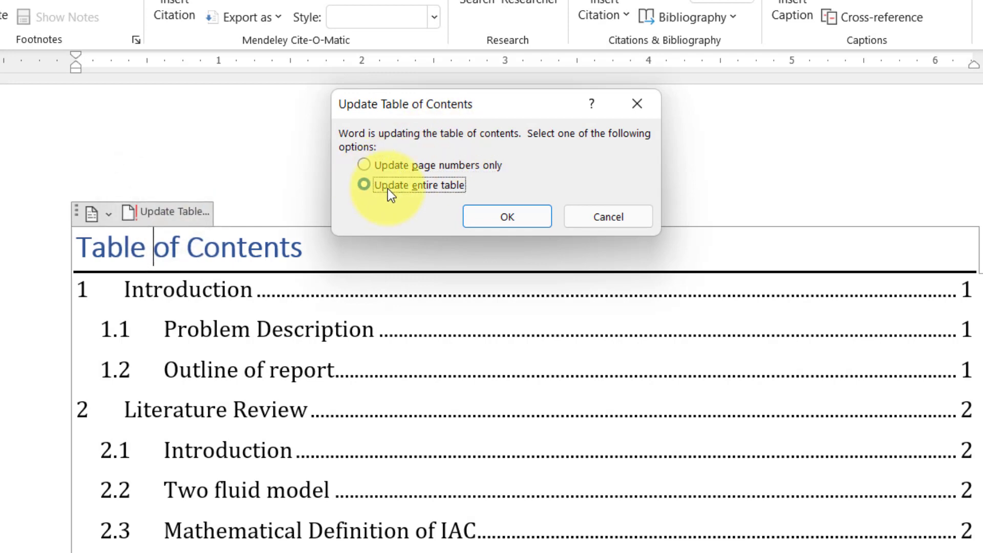
{"action": "left_click", "coordinate": [503, 215]}
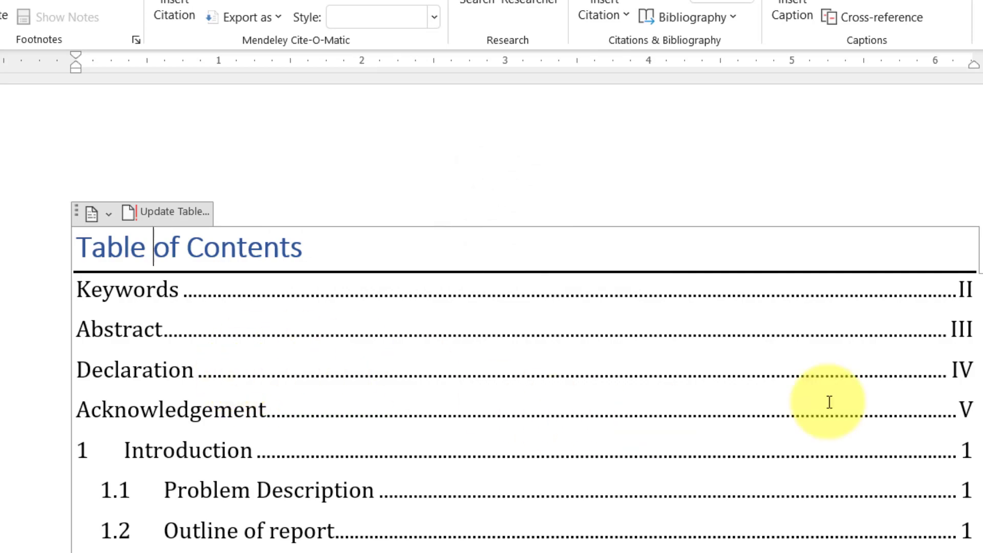
{"action": "scroll", "coordinate": [241, 318], "scroll_direction": "down", "scroll_amount": 1}
{"action": "left_click", "coordinate": [241, 319]}
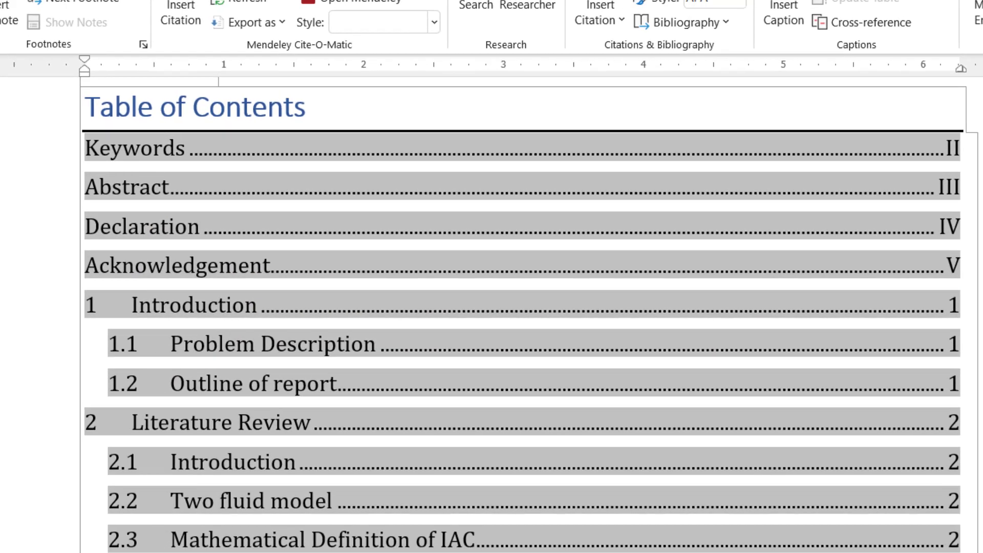